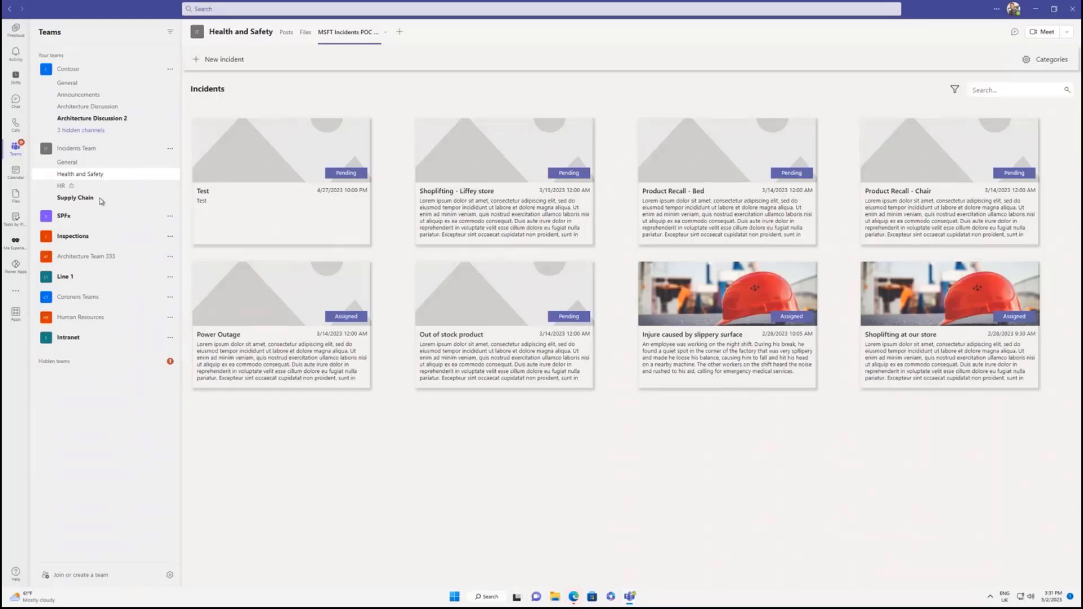
- Review the settings of the Health & Safety incident category, including its resolution authority, group ID and channel ID, without changing them
{"action": "left_click", "coordinate": [1050, 60]}
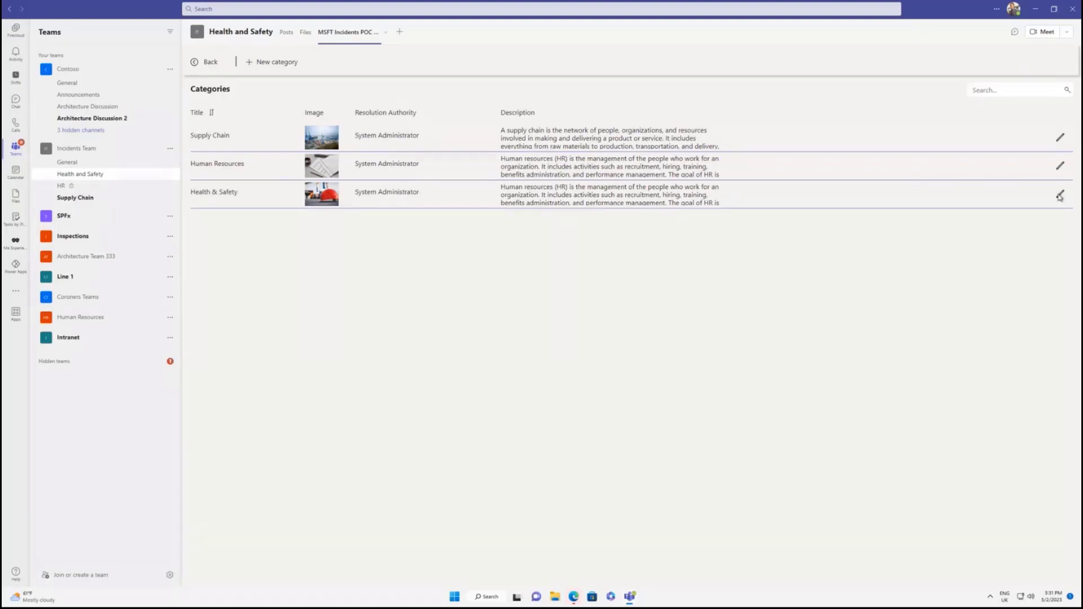
{"action": "left_click", "coordinate": [1060, 193]}
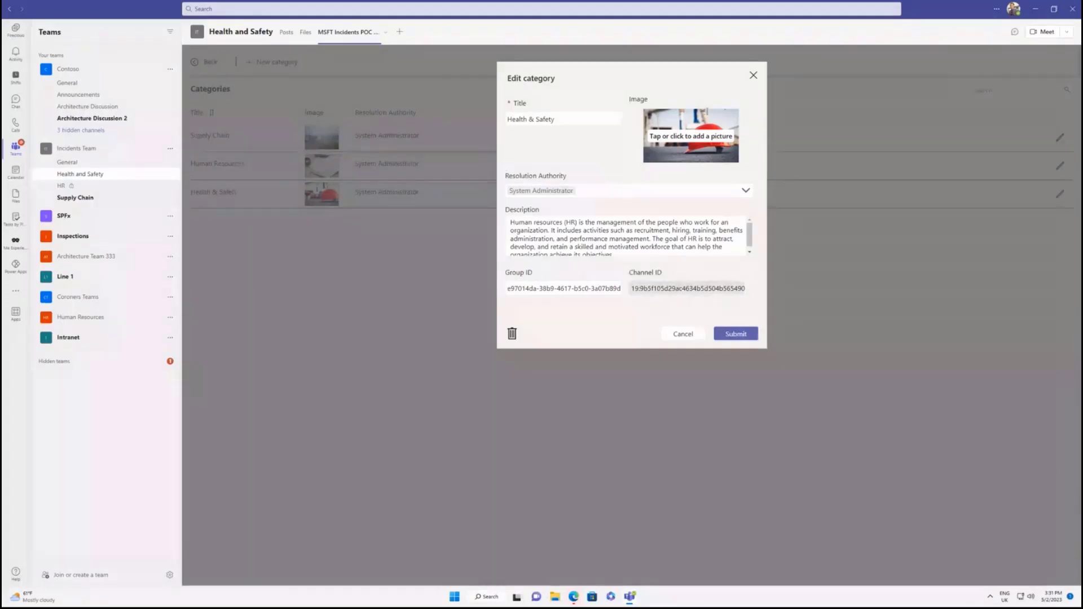
{"action": "left_click", "coordinate": [753, 77]}
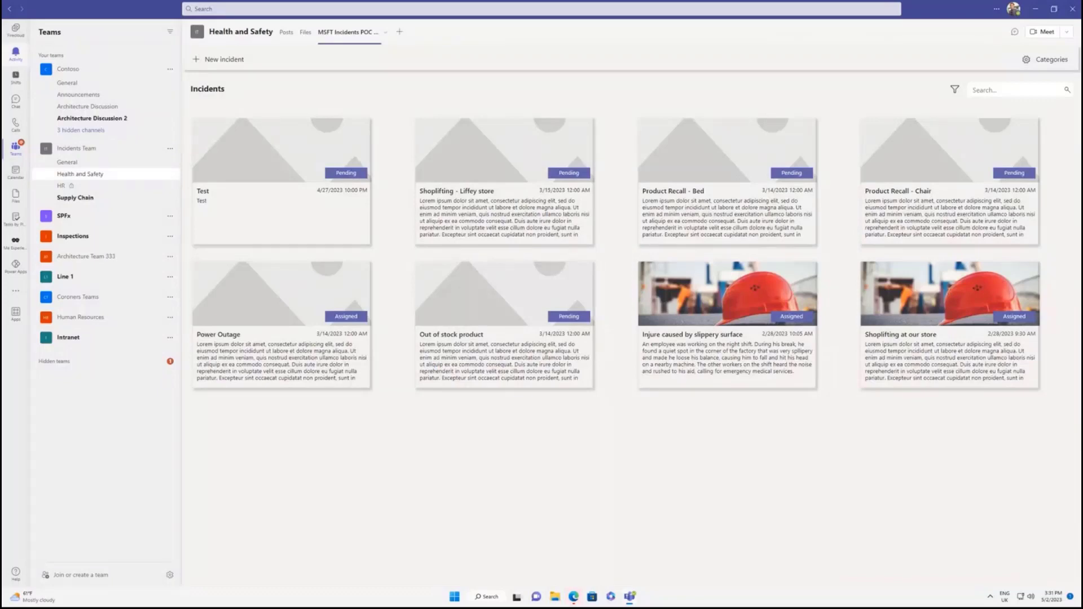
- In the mirrored phone's new incident form, enter the title "New mobile incident" and the description "Description"
{"action": "left_click_drag", "start_coordinate": [951, 144], "coordinate": [769, 101]}
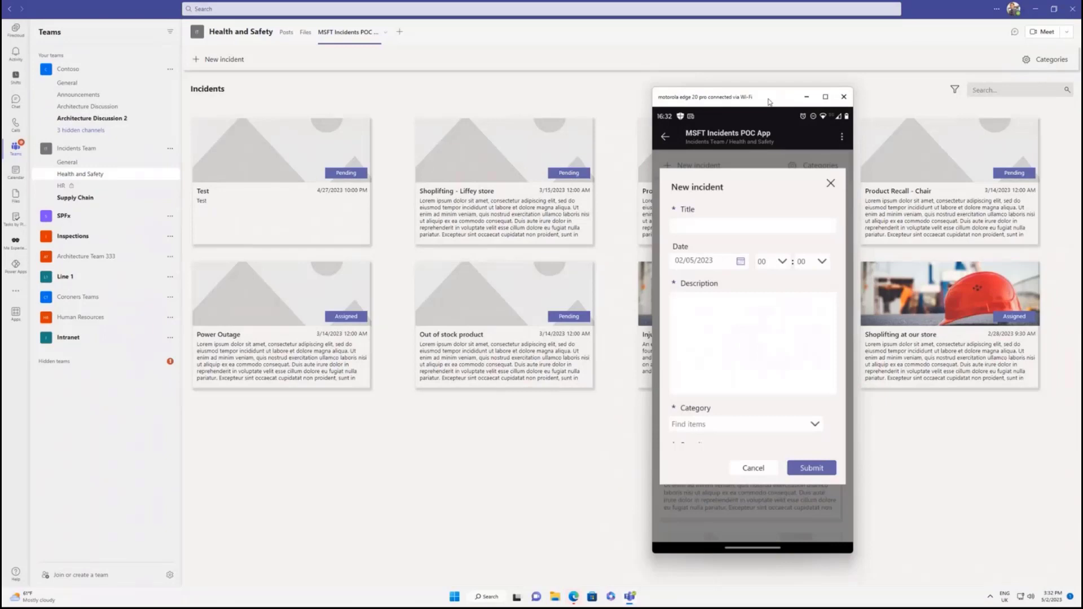
{"action": "type", "text": "New m"}
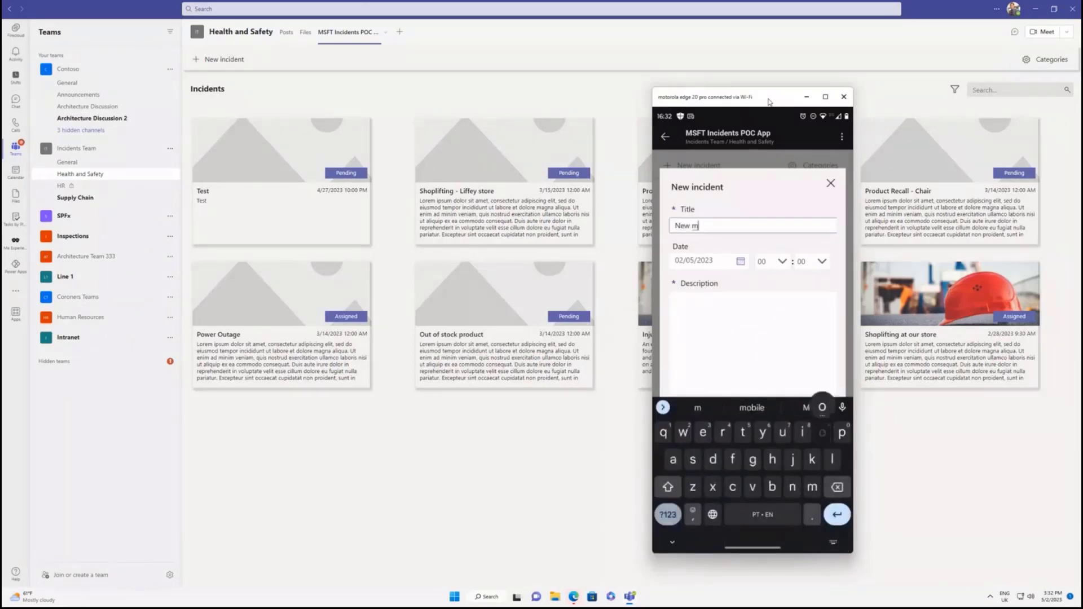
{"action": "type", "text": "obile incident"}
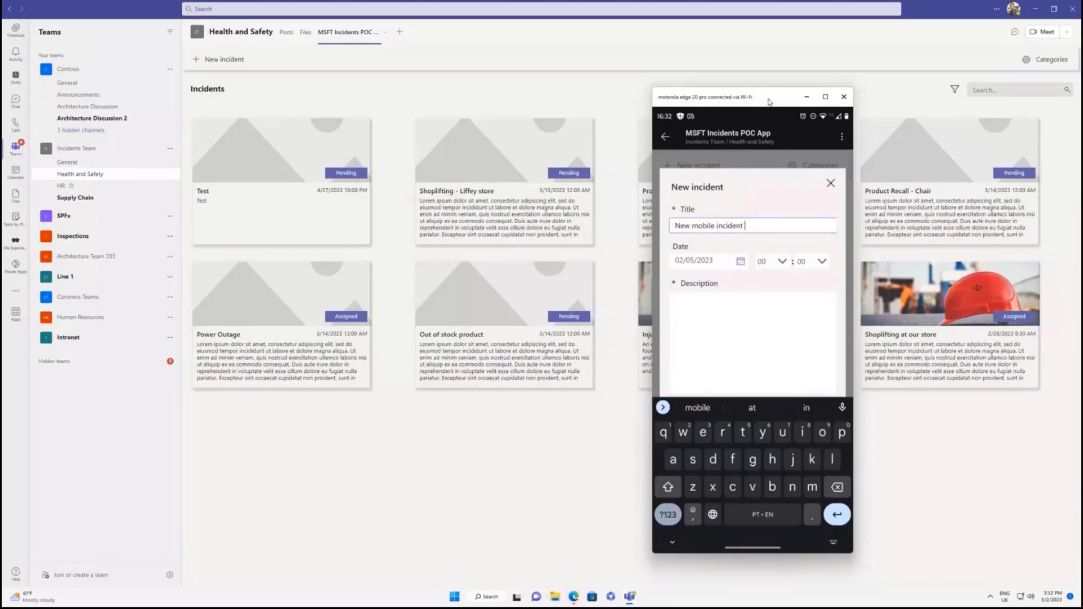
{"action": "key", "text": "Tab"}
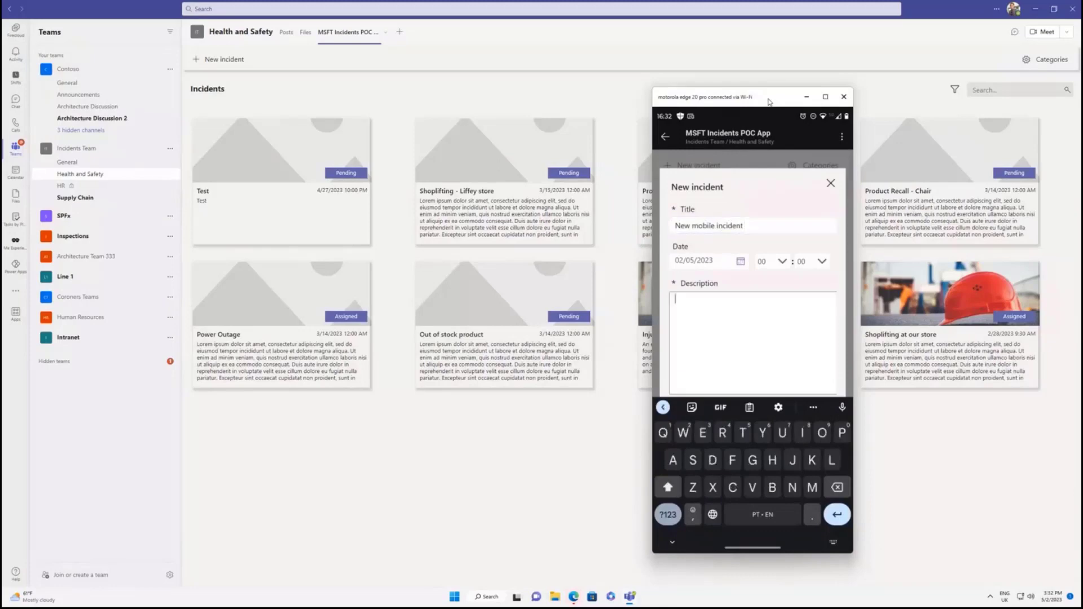
{"action": "type", "text": "Description"}
{"action": "key", "text": "Tab"}
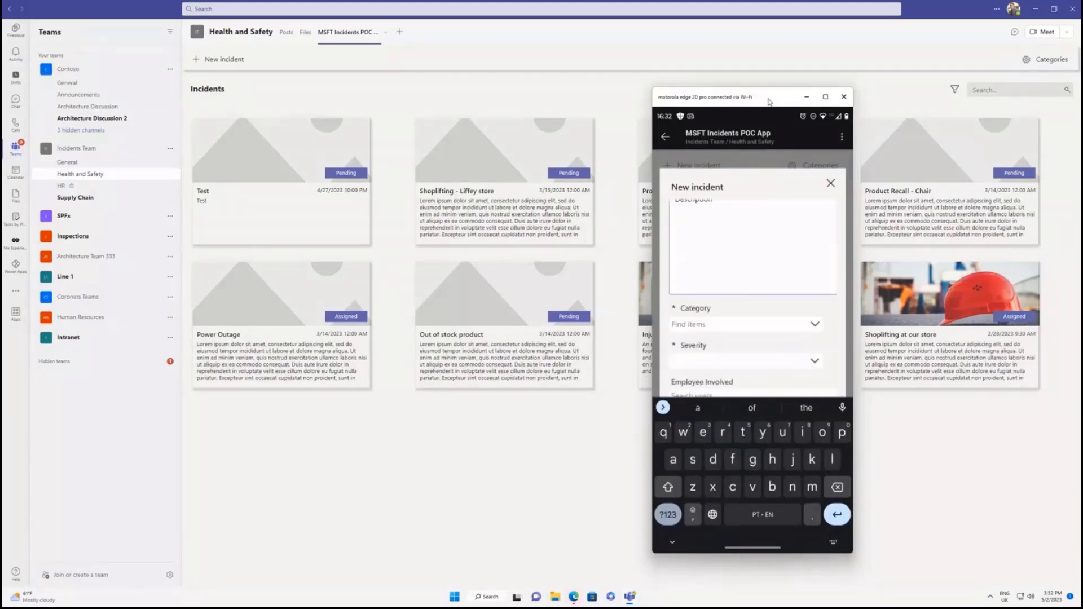
- Set the new incident's category to Health & Safety and its severity to Medium
{"action": "key", "text": "Return"}
{"action": "key", "text": "Return"}
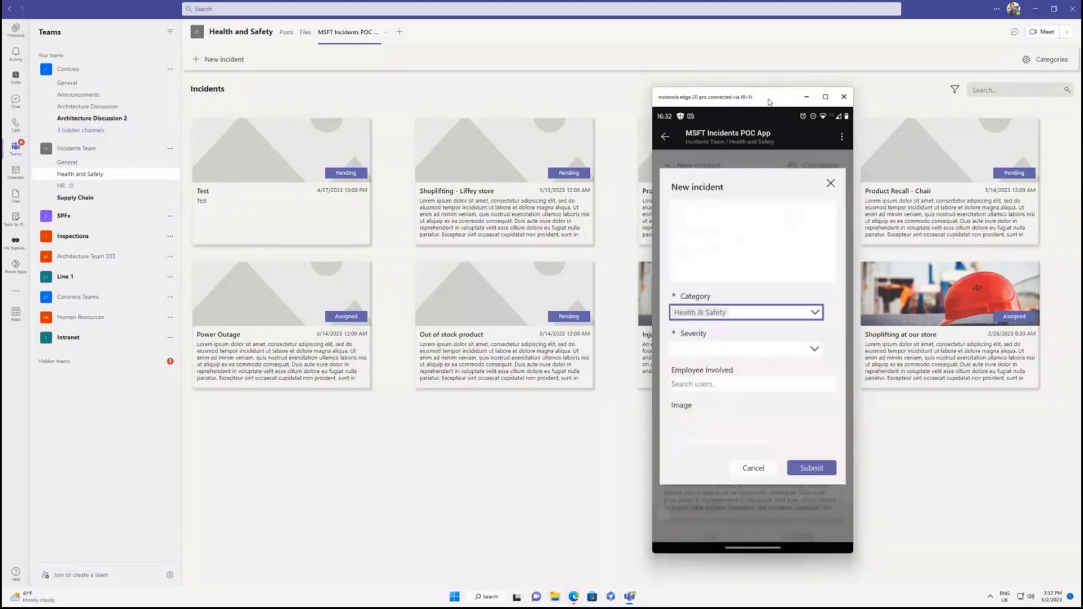
{"action": "key", "text": "Tab"}
{"action": "key", "text": "Return"}
{"action": "key", "text": "Down"}
{"action": "key", "text": "Return"}
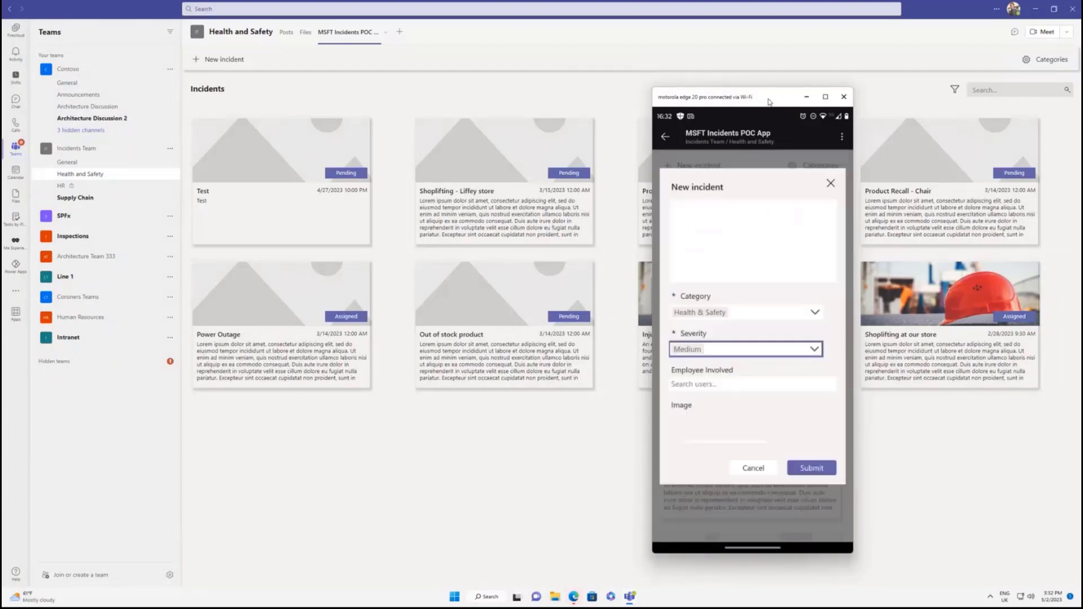
- Take a photo with the phone's camera for the new incident's image
{"action": "key", "text": "Tab"}
{"action": "key", "text": "Return"}
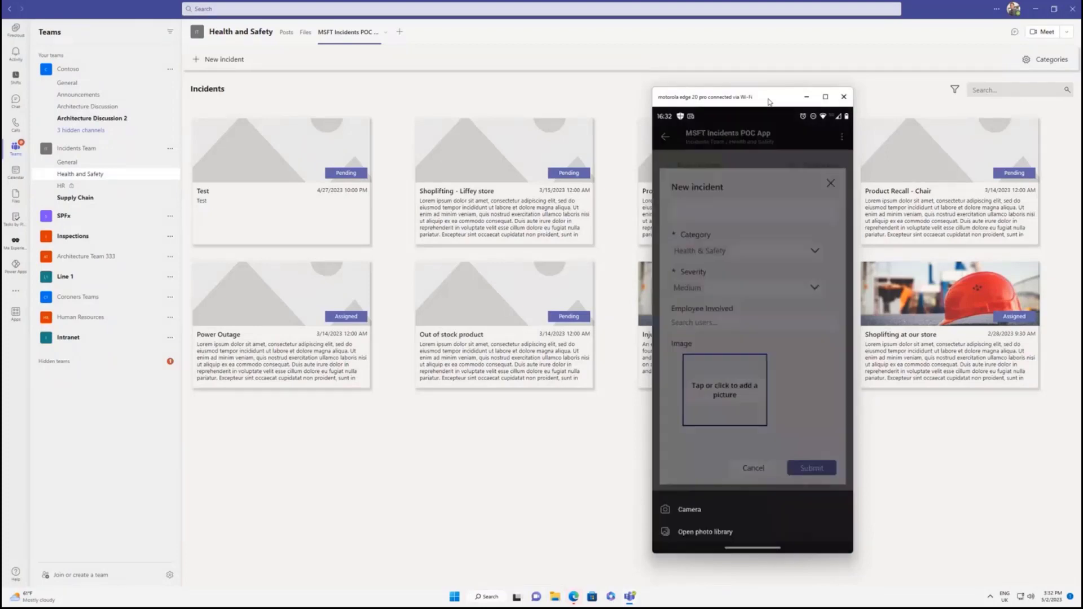
{"action": "key", "text": "Return"}
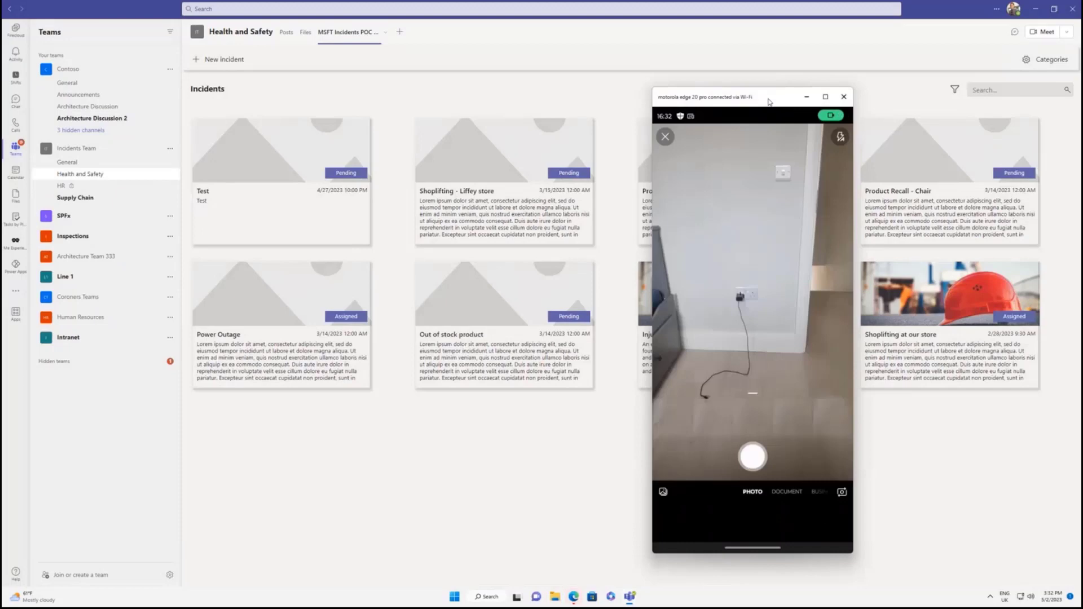
{"action": "key", "text": "Return"}
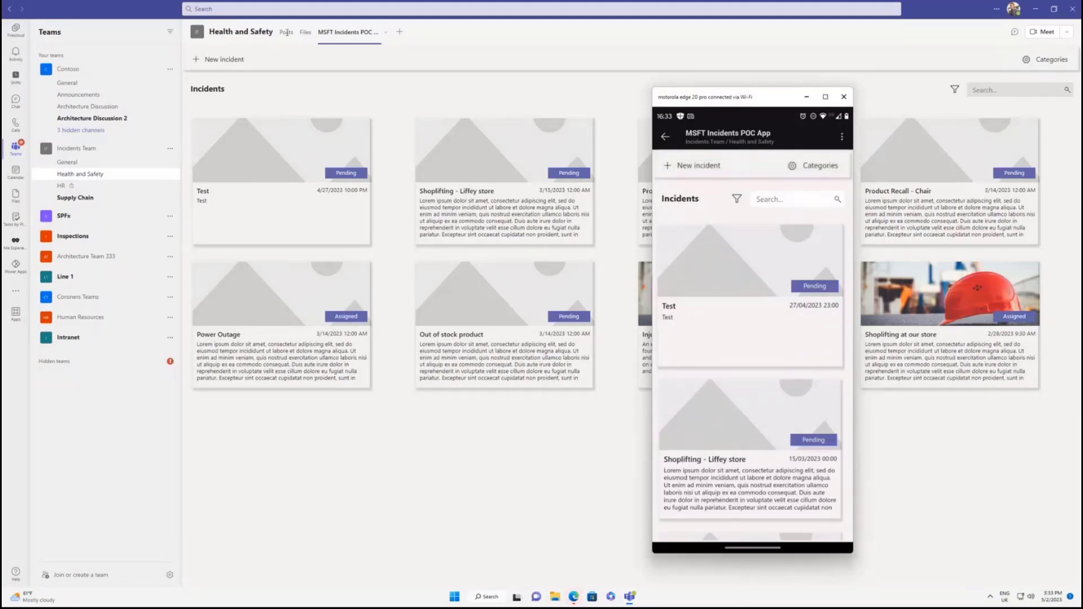
- Reply to the New mobile incident post in the Health and Safety channel, mentioning System Administrator with "can you have a look?"
{"action": "left_click", "coordinate": [287, 32]}
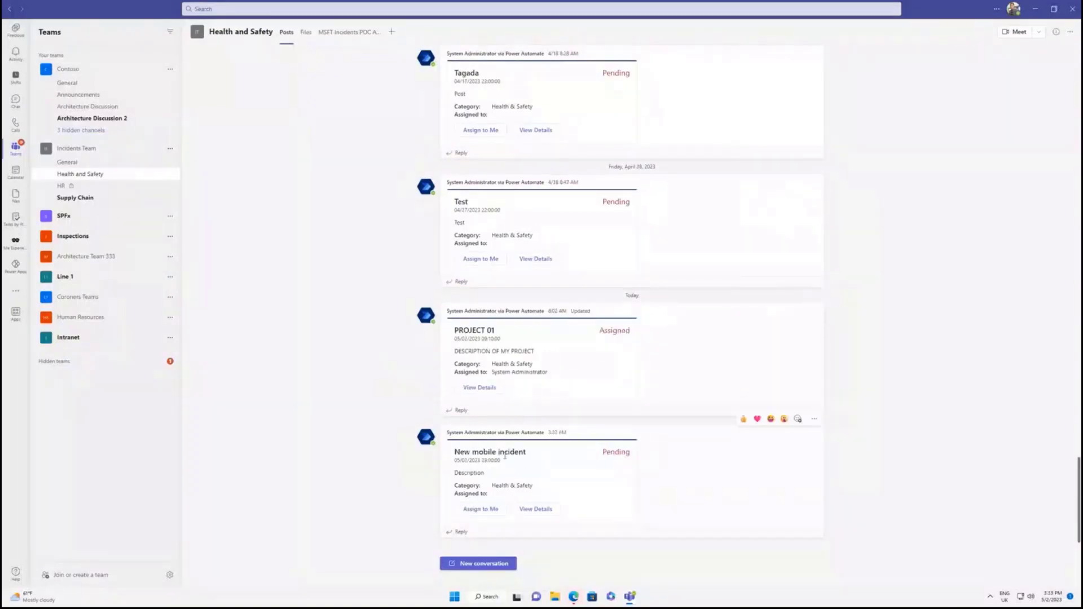
{"action": "left_click", "coordinate": [459, 533]}
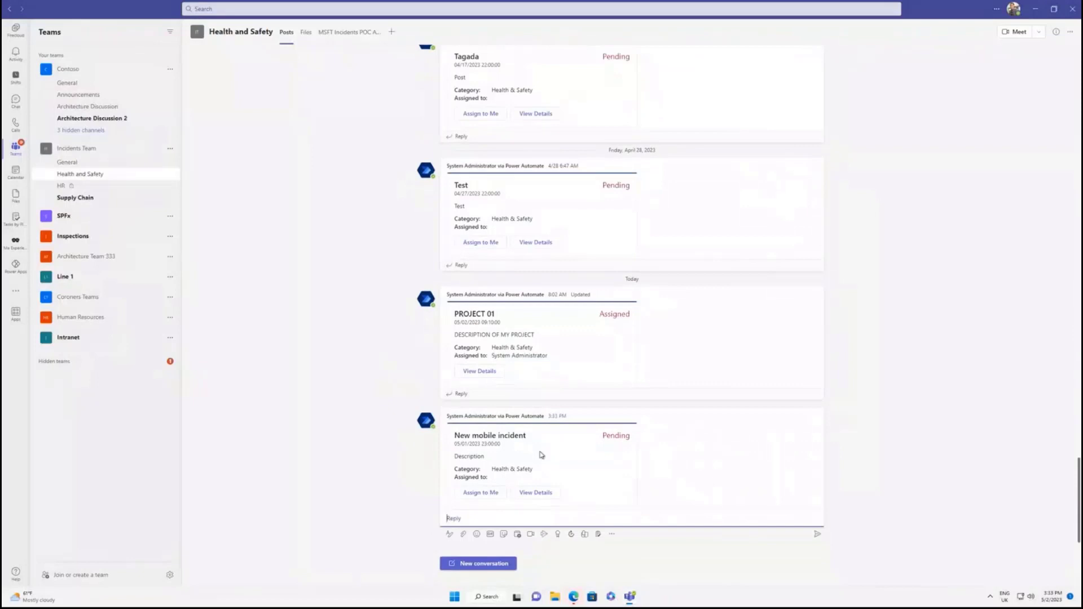
{"action": "type", "text": "@Alex"}
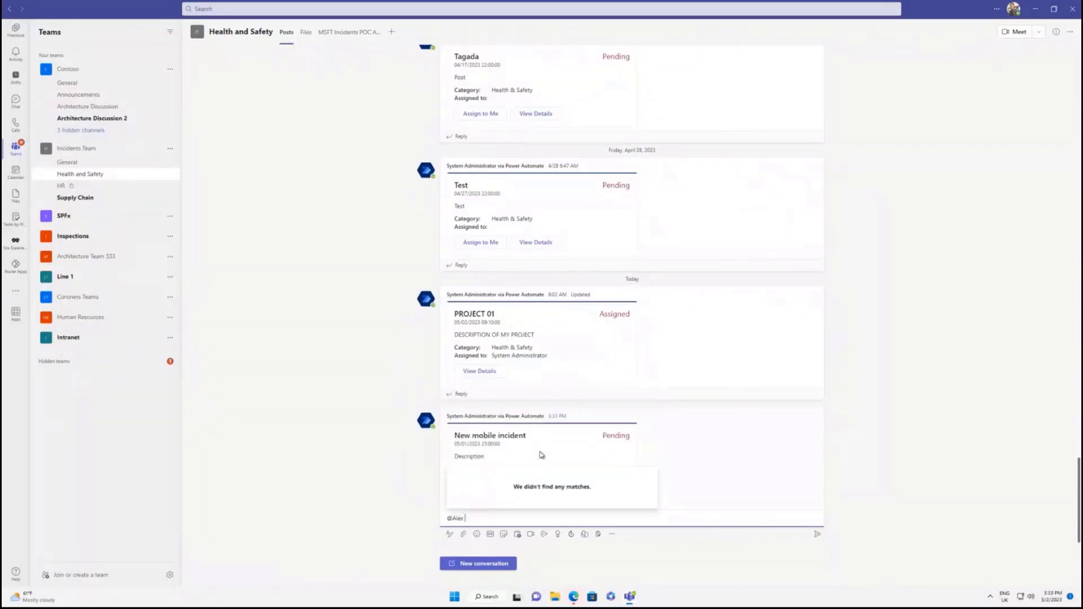
{"action": "key", "text": "BackSpace"}
{"action": "key", "text": "BackSpace"}
{"action": "key", "text": "BackSpace"}
{"action": "key", "text": "BackSpace"}
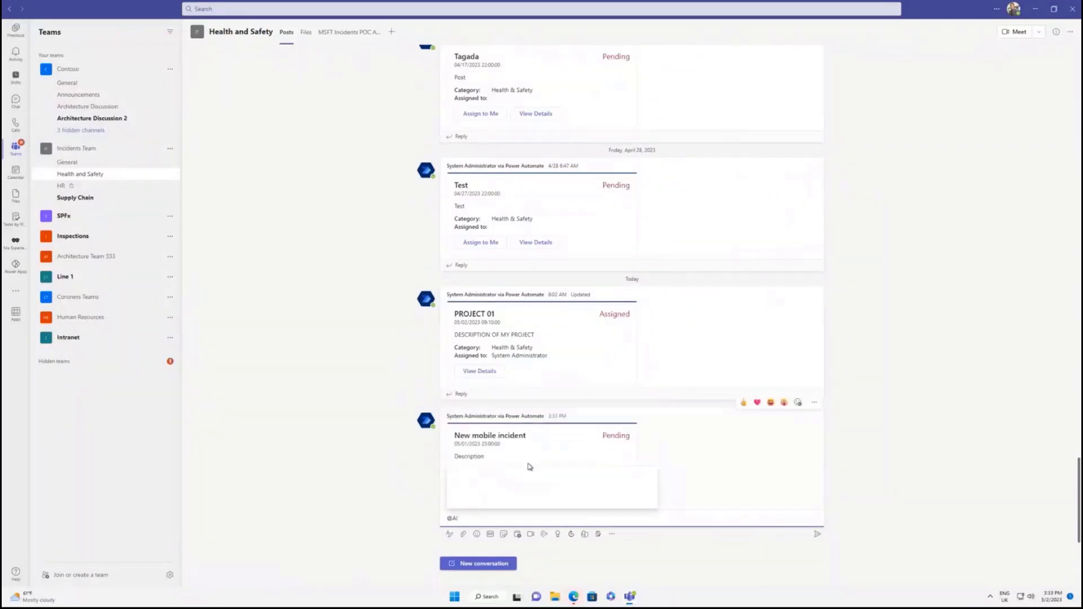
{"action": "type", "text": "st"}
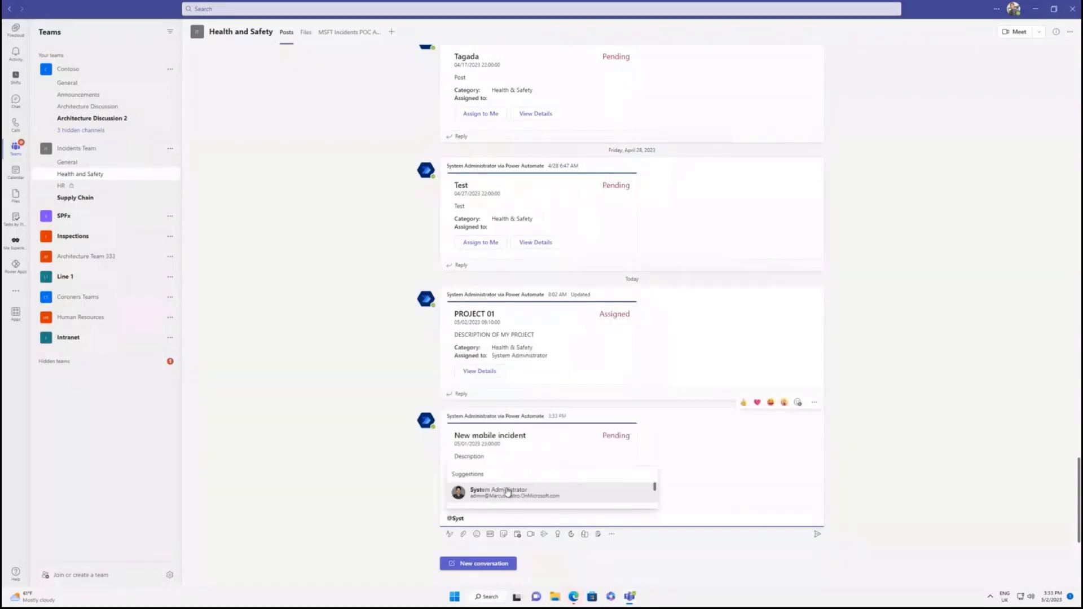
{"action": "left_click", "coordinate": [506, 493]}
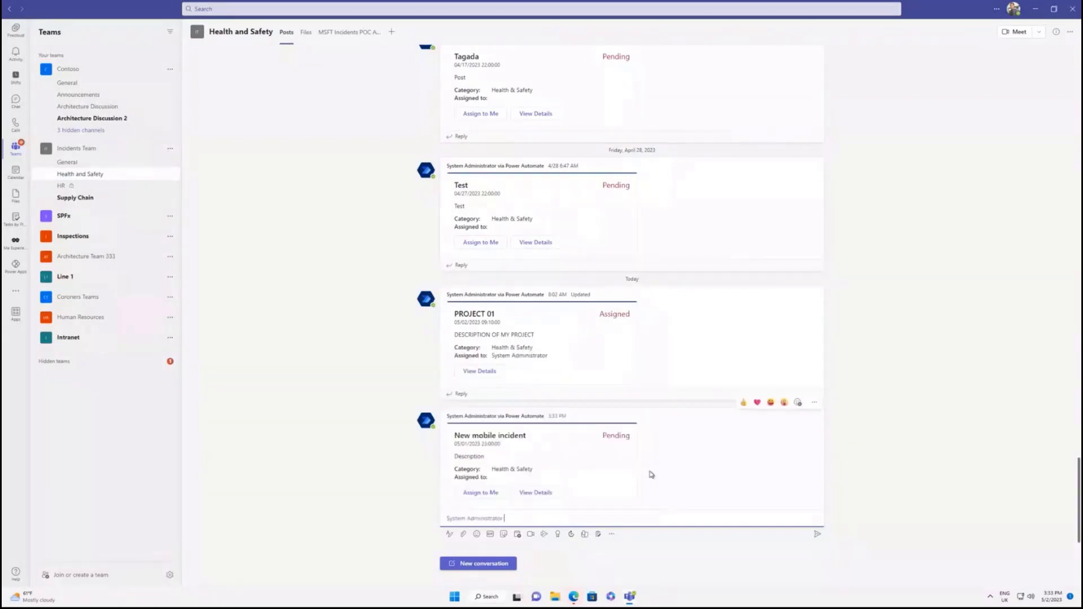
{"action": "type", "text": "u have a look?"}
{"action": "key", "text": "Return"}
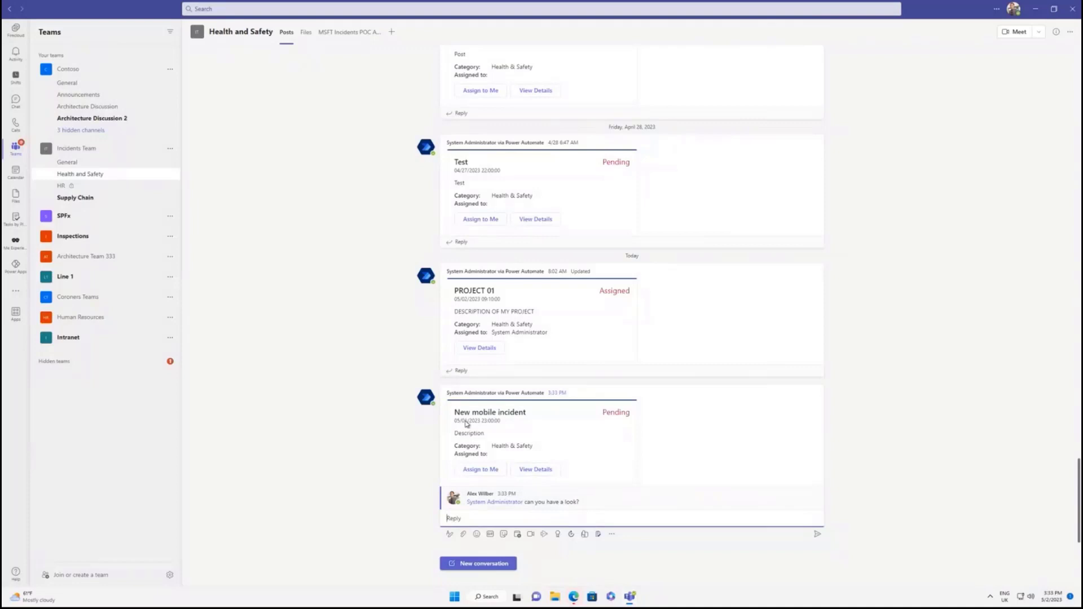
- View the New mobile incident's details from its post, close them and return to the channel's posts
{"action": "left_click", "coordinate": [540, 471]}
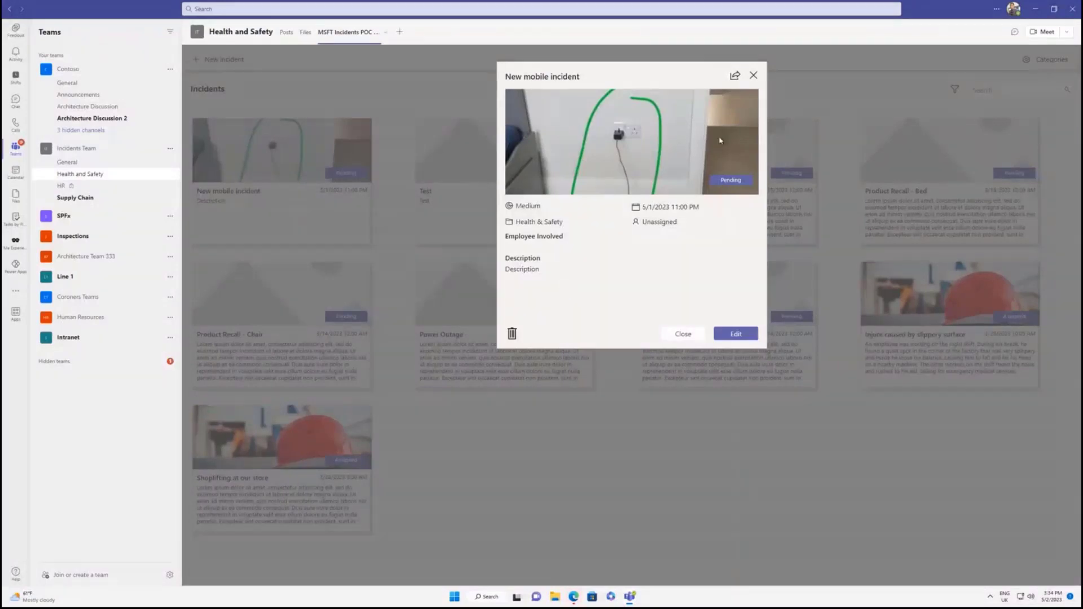
{"action": "left_click", "coordinate": [755, 78]}
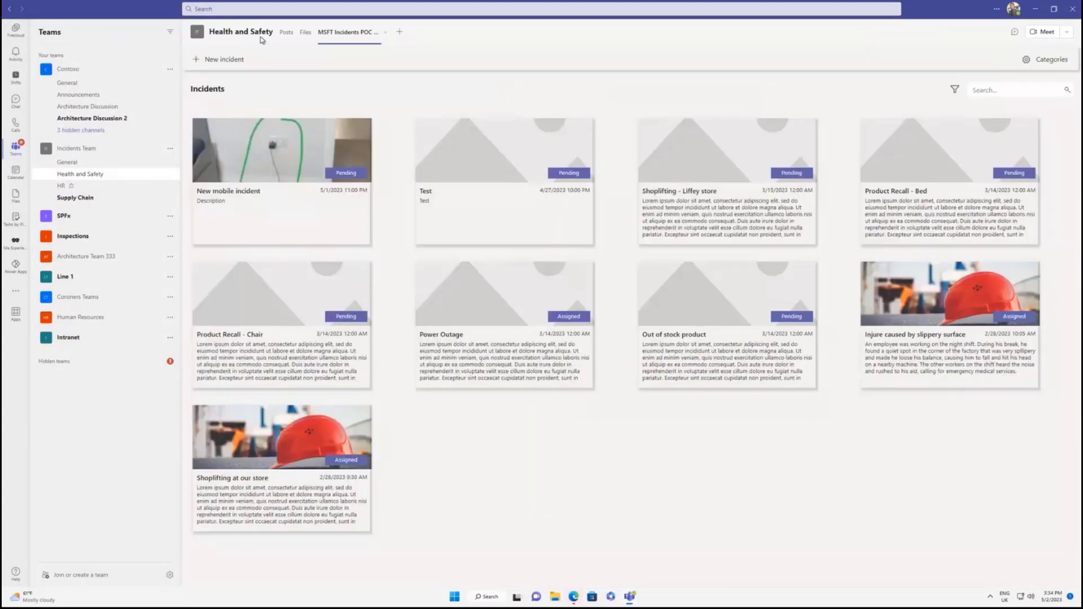
{"action": "left_click", "coordinate": [286, 32]}
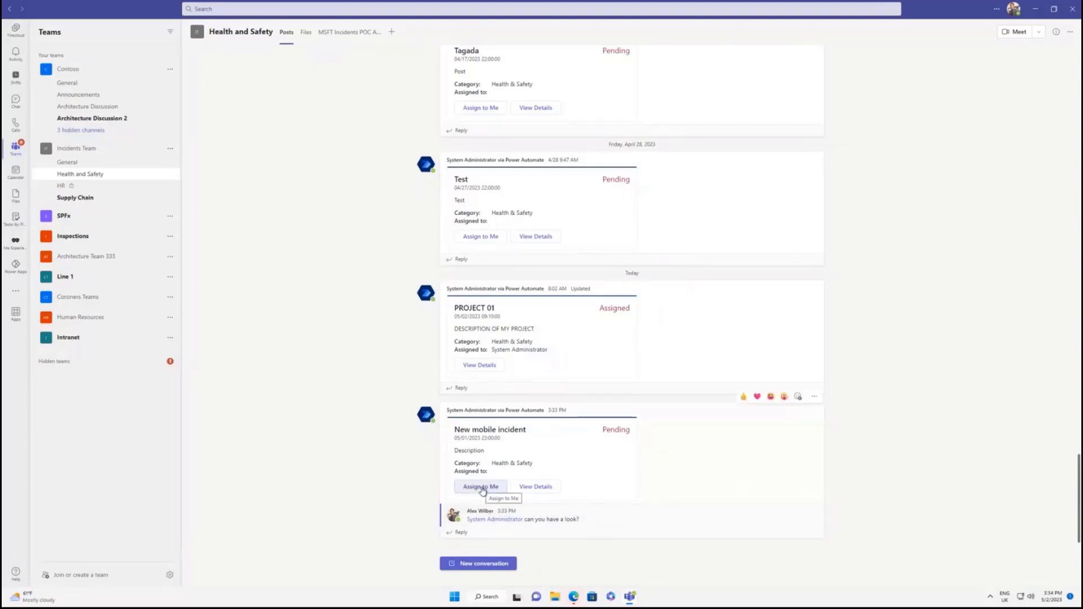
- Assign the New mobile incident to yourself from its channel post and check its status
{"action": "left_click", "coordinate": [483, 489]}
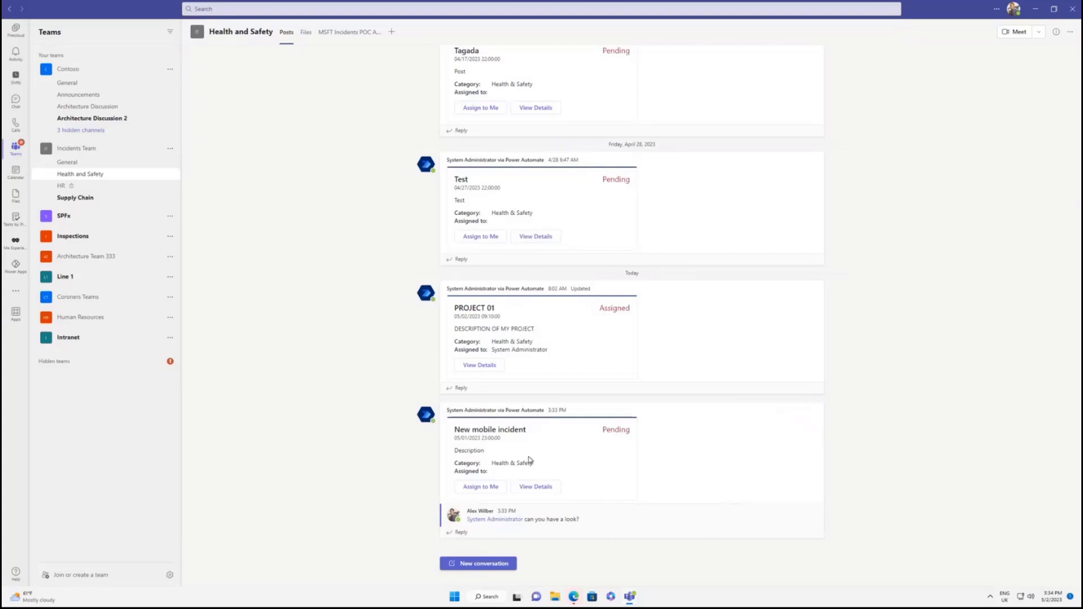
{"action": "left_click", "coordinate": [481, 488]}
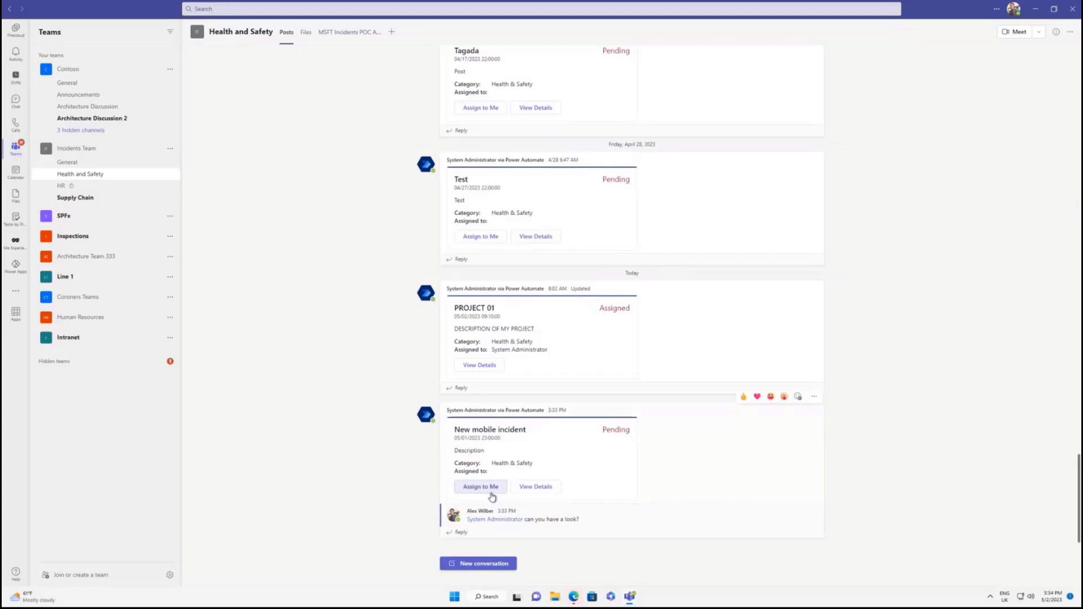
{"action": "double_click", "coordinate": [625, 430]}
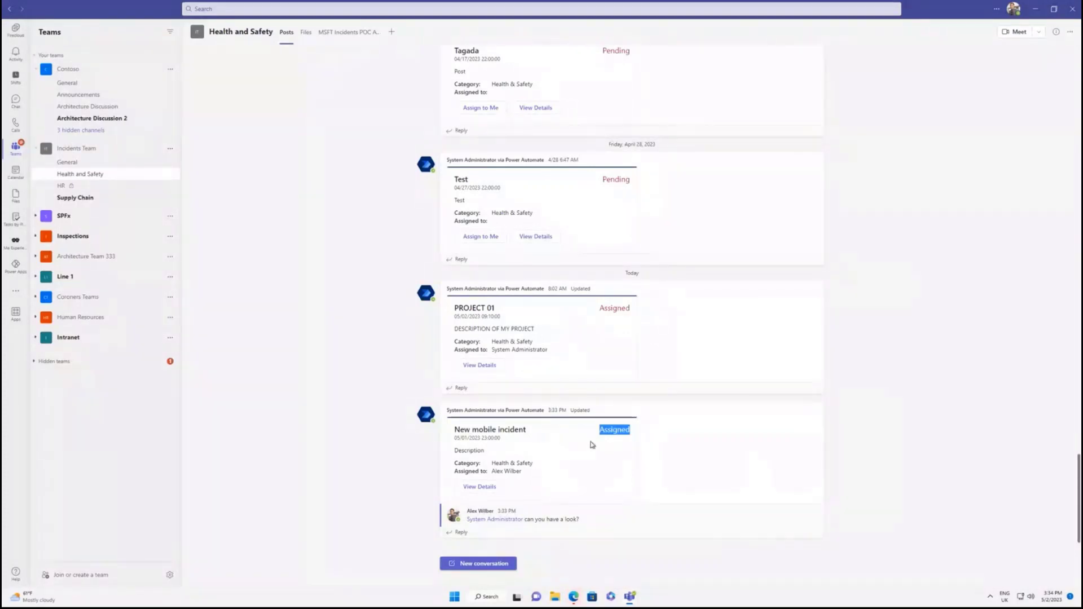
{"action": "left_click", "coordinate": [678, 489]}
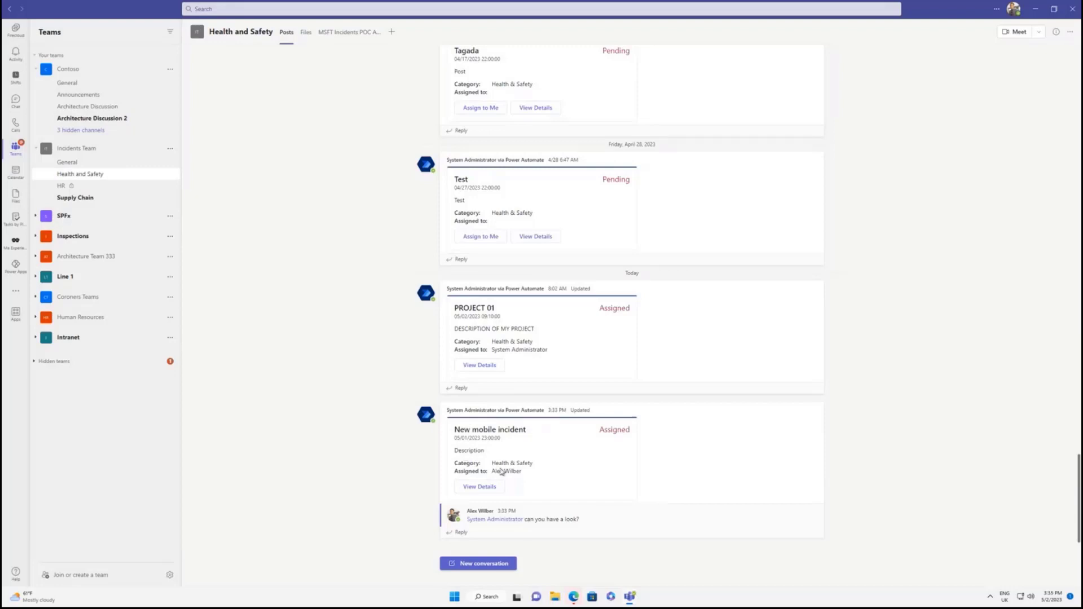
- Open the New mobile incident's details and share the incident with an individual, choosing its current assignee as the recipient
{"action": "left_click", "coordinate": [482, 488]}
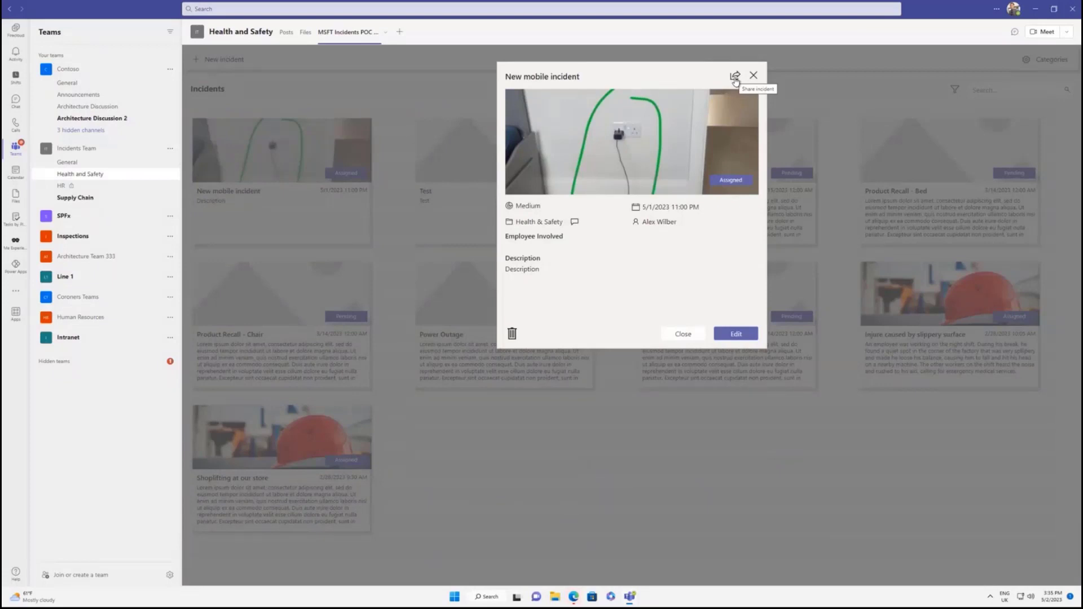
{"action": "left_click", "coordinate": [735, 77]}
{"action": "left_click", "coordinate": [601, 174]}
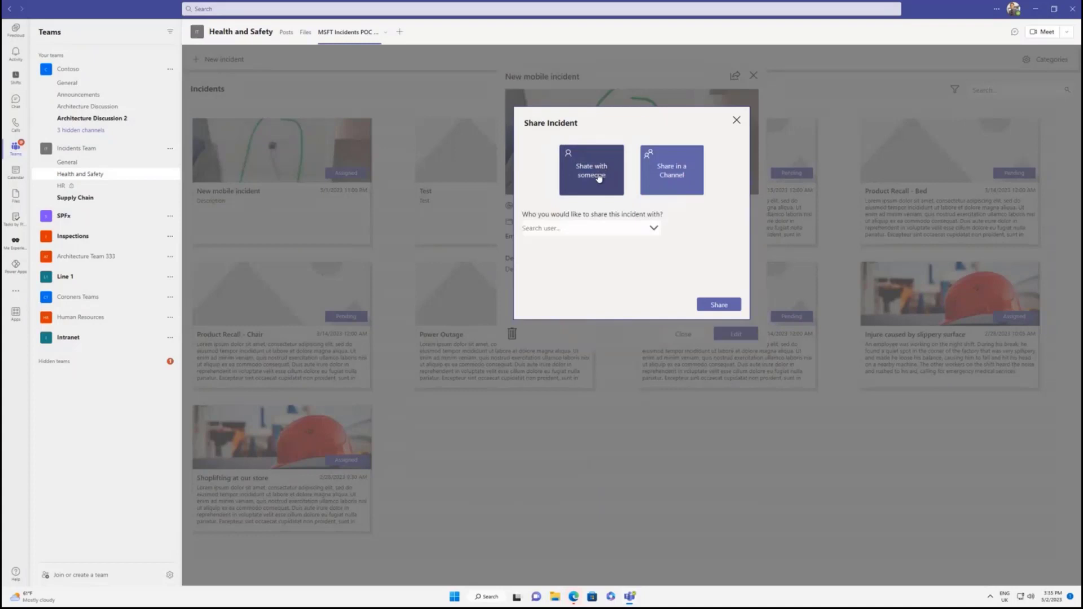
{"action": "left_click", "coordinate": [619, 230]}
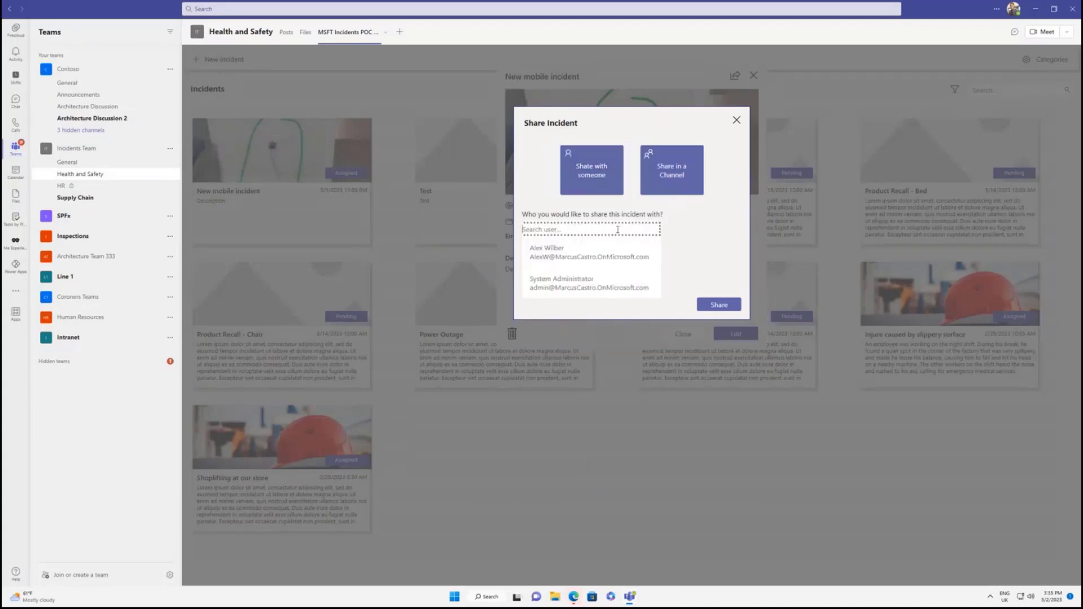
{"action": "left_click", "coordinate": [587, 255]}
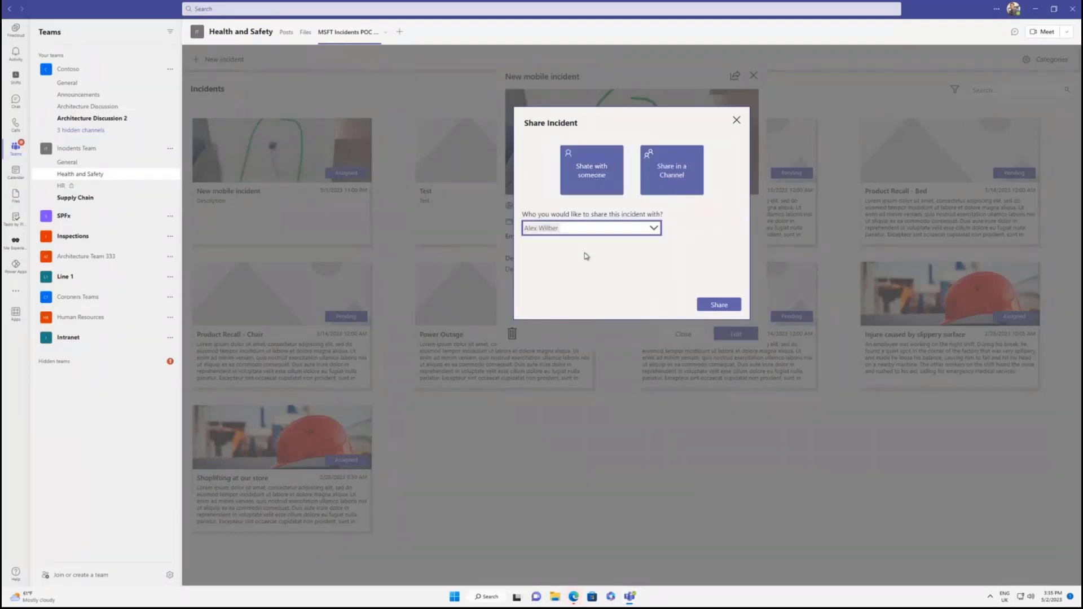
{"action": "left_click", "coordinate": [722, 305]}
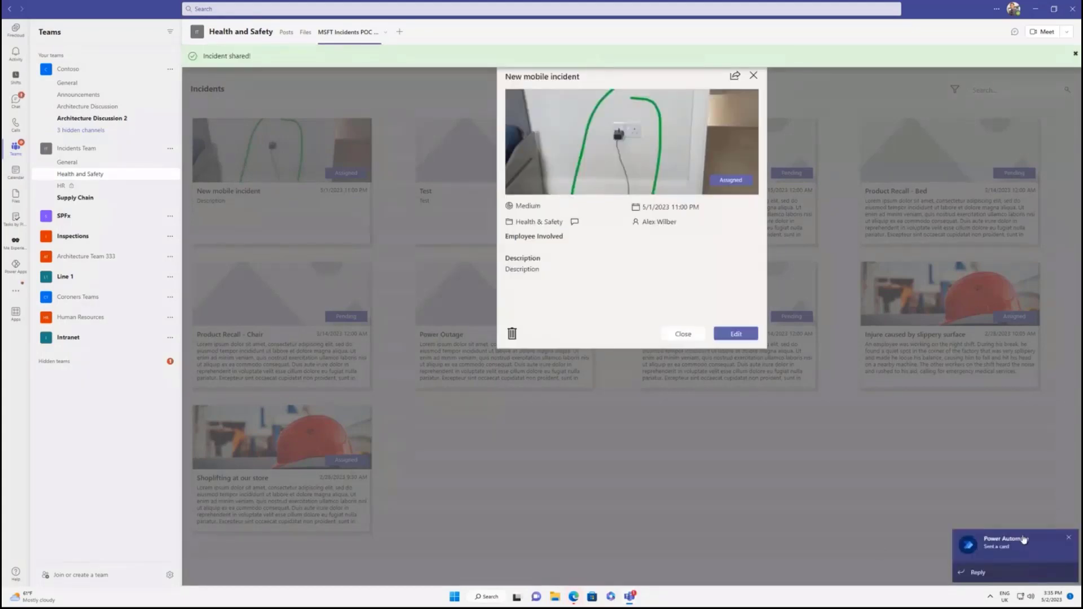
- Open the Power Automate chat from the new notification and find the shared New mobile incident card
{"action": "left_click", "coordinate": [1014, 555]}
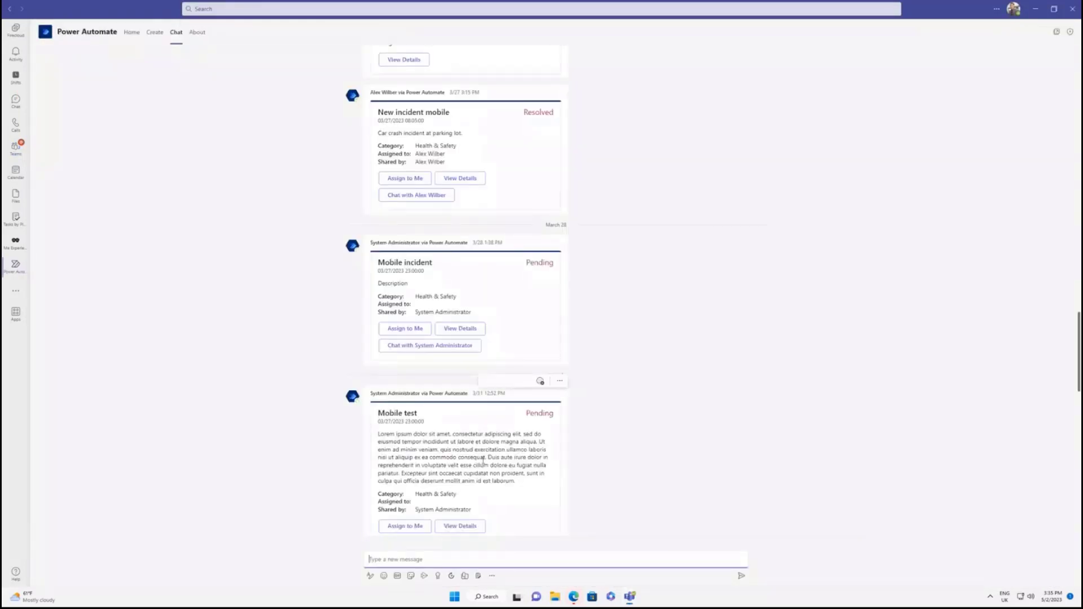
{"action": "left_click", "coordinate": [714, 455]}
{"action": "scroll", "coordinate": [423, 442], "scroll_direction": "down", "scroll_amount": 10}
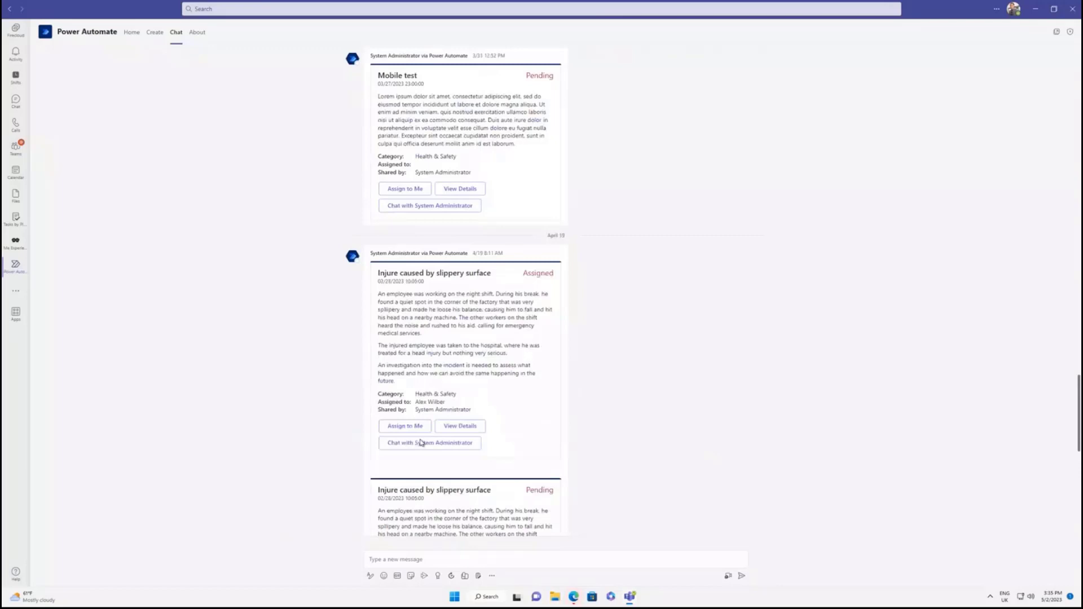
{"action": "scroll", "coordinate": [424, 441], "scroll_direction": "down", "scroll_amount": 5}
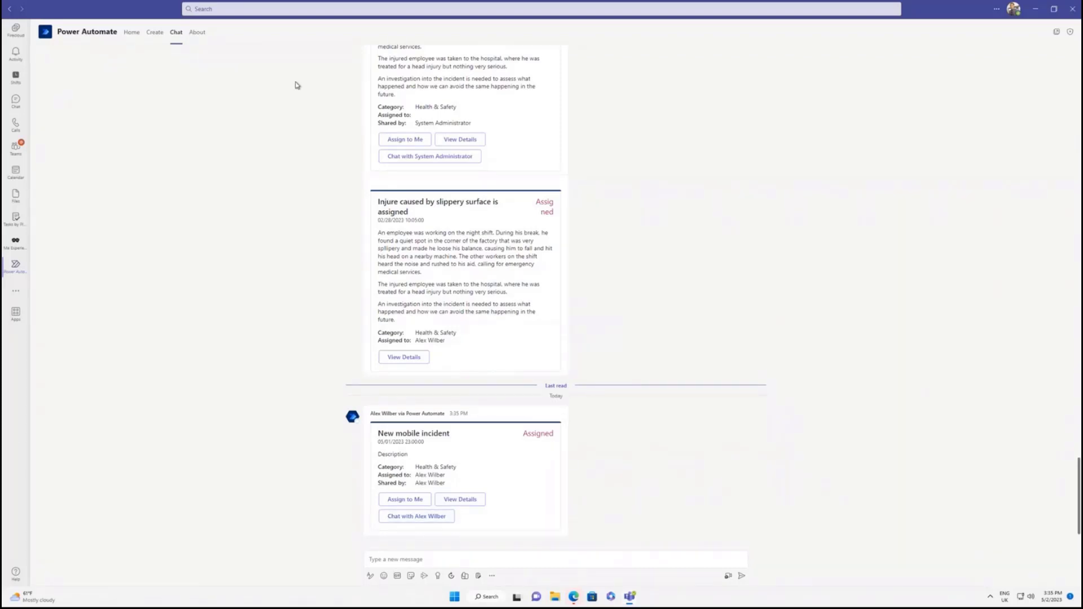
- Open the chat with System Administrator from the unassigned Injure caused by slippery surface card
{"action": "scroll", "coordinate": [423, 216], "scroll_direction": "up", "scroll_amount": 1}
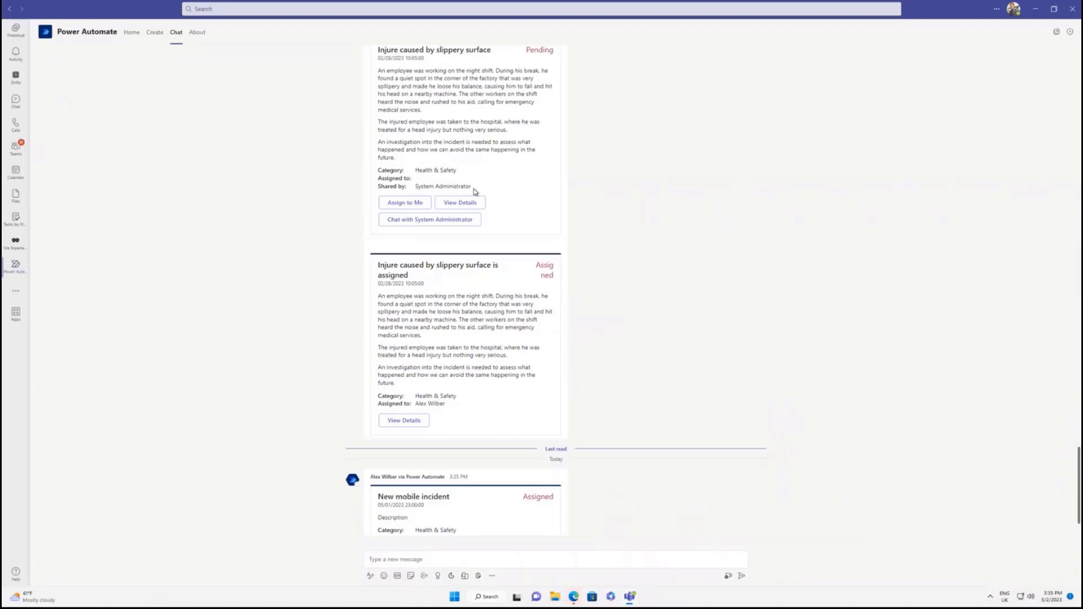
{"action": "left_click_drag", "start_coordinate": [472, 187], "coordinate": [424, 187]}
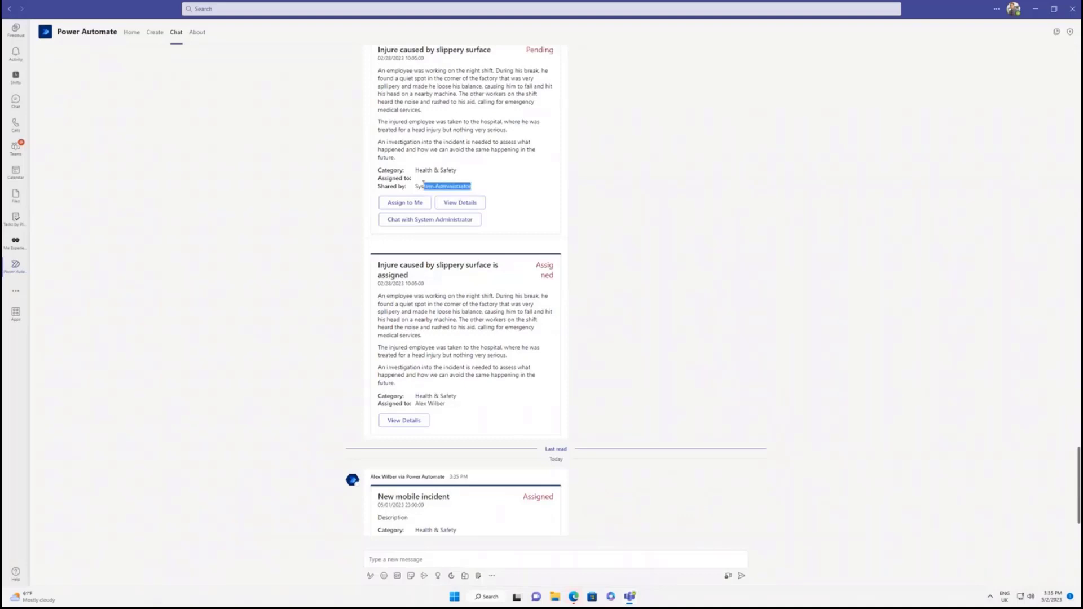
{"action": "left_click", "coordinate": [426, 222]}
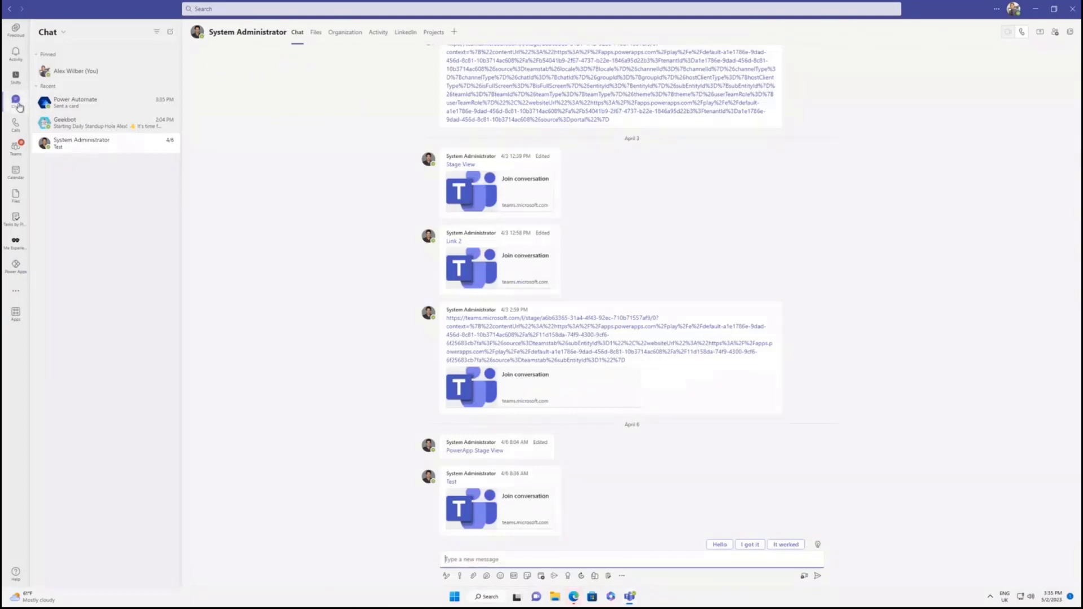
- Return to the Power Automate chat, view the New mobile incident's details from its card and close them
{"action": "left_click", "coordinate": [95, 104]}
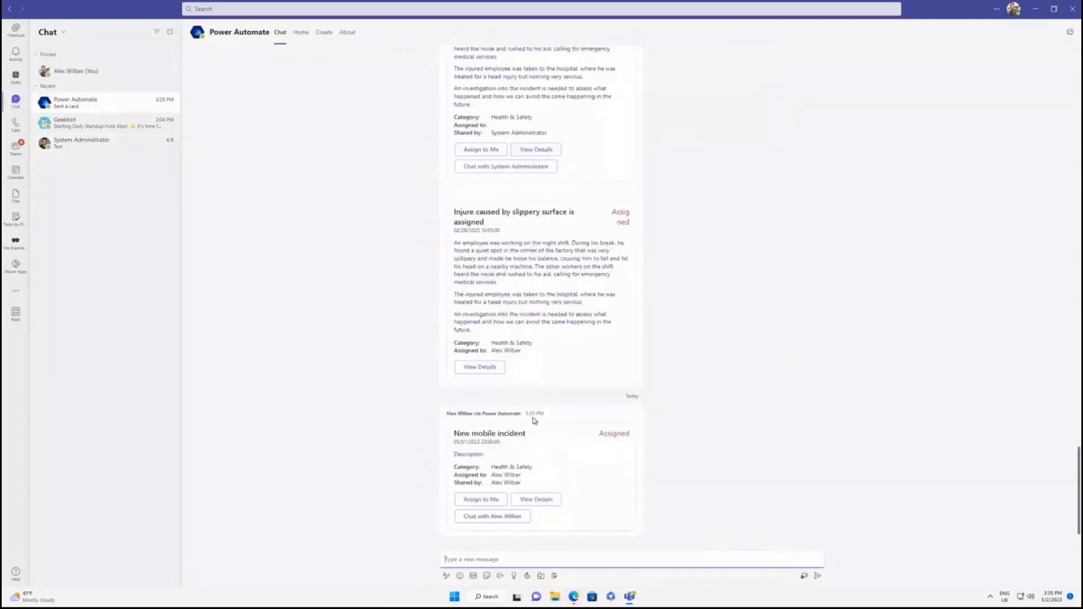
{"action": "left_click", "coordinate": [544, 499]}
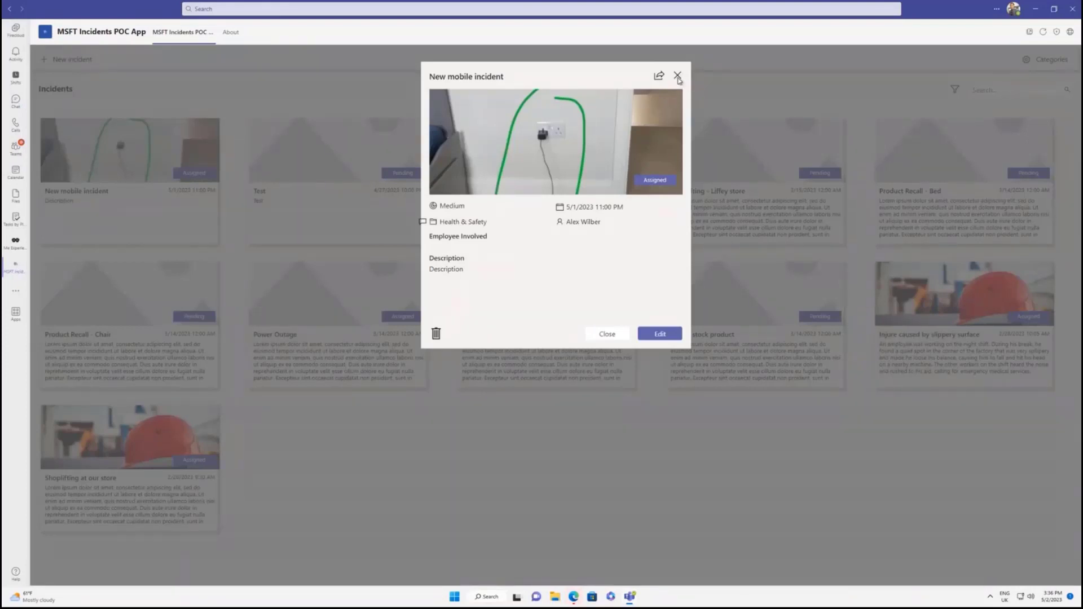
{"action": "left_click", "coordinate": [678, 77]}
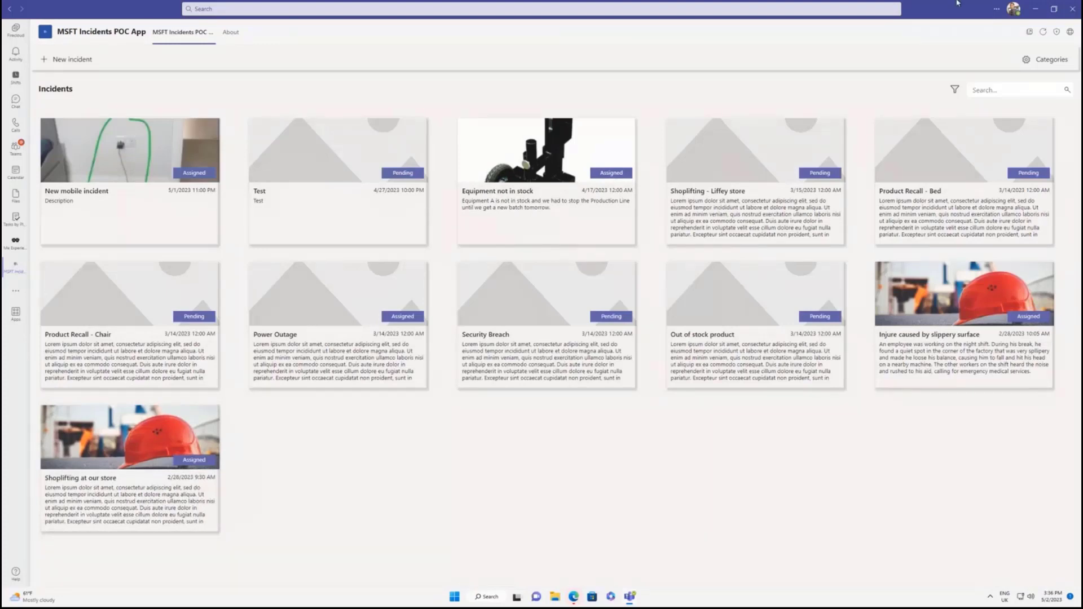
- Switch to SharePoint in the browser, examine the Incident Categories list and the Incidents list, and dismiss the password notification
{"action": "left_click", "coordinate": [1036, 9]}
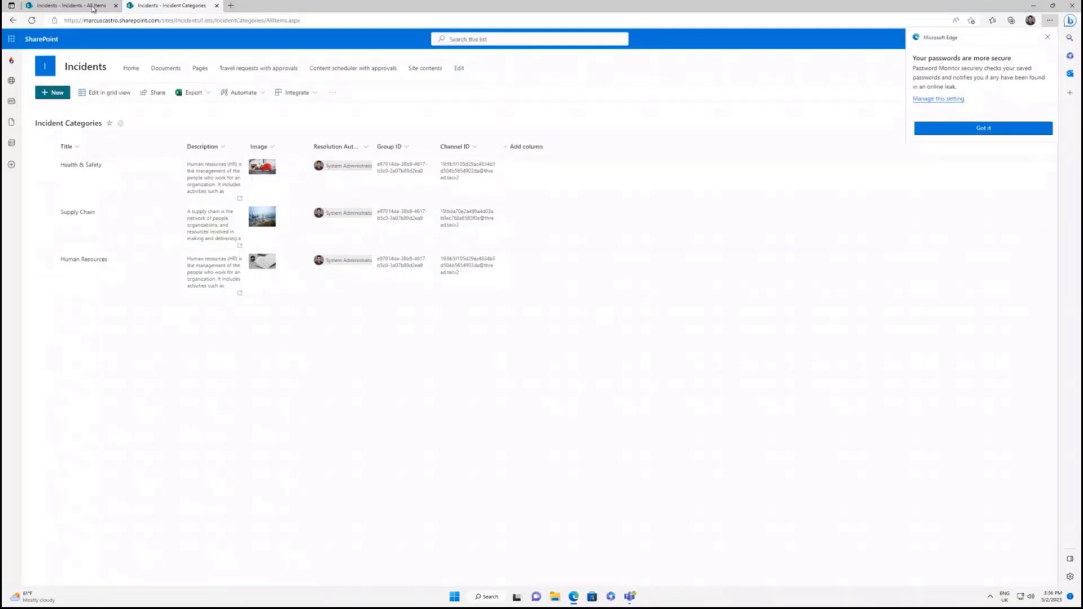
{"action": "left_click", "coordinate": [655, 266]}
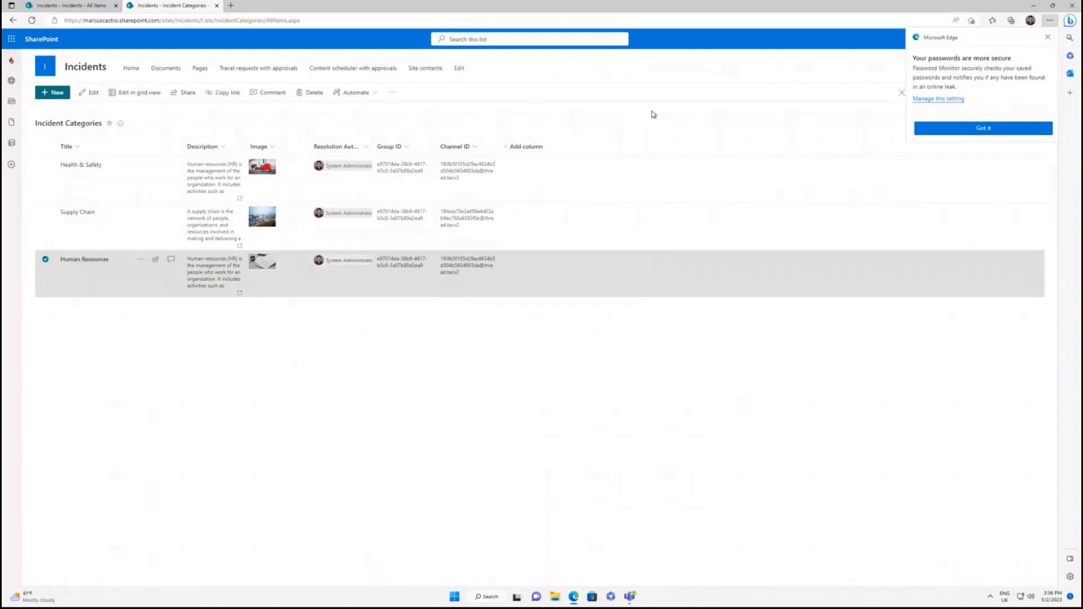
{"action": "left_click", "coordinate": [45, 260]}
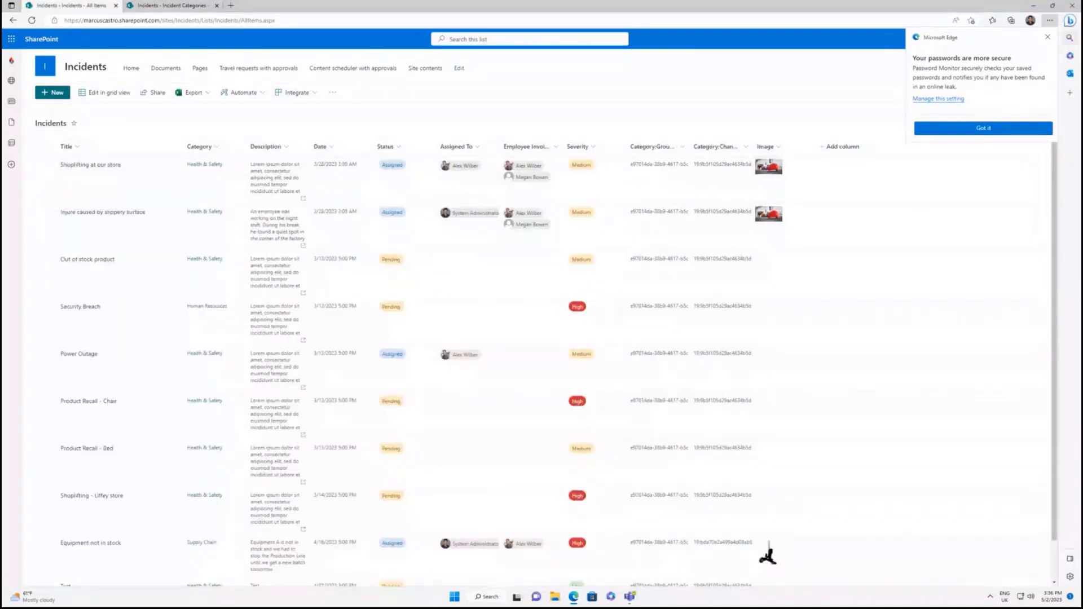
{"action": "left_click", "coordinate": [1048, 37]}
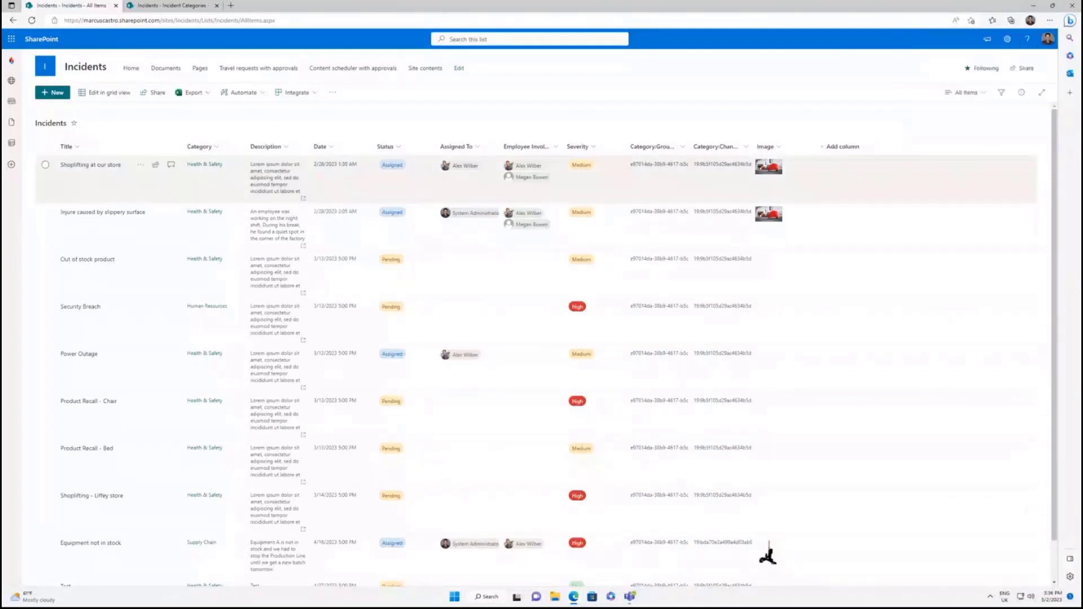
- Switch to the PowerPoint presentation, follow the Context Aware Apps link on slide 2 and show slide 3
{"action": "key", "text": "alt+Tab"}
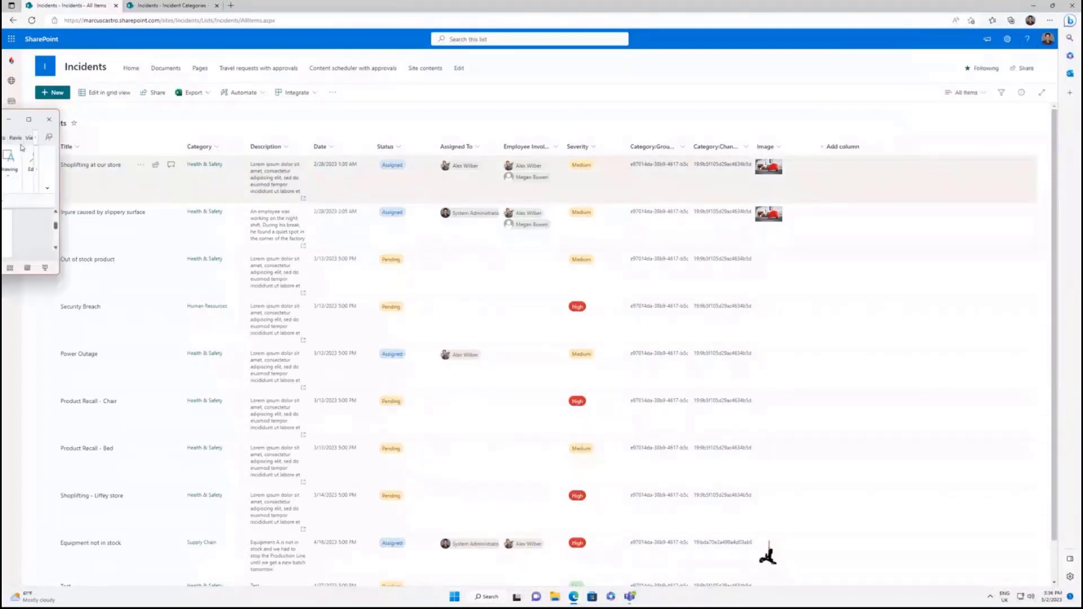
{"action": "left_click", "coordinate": [577, 134]}
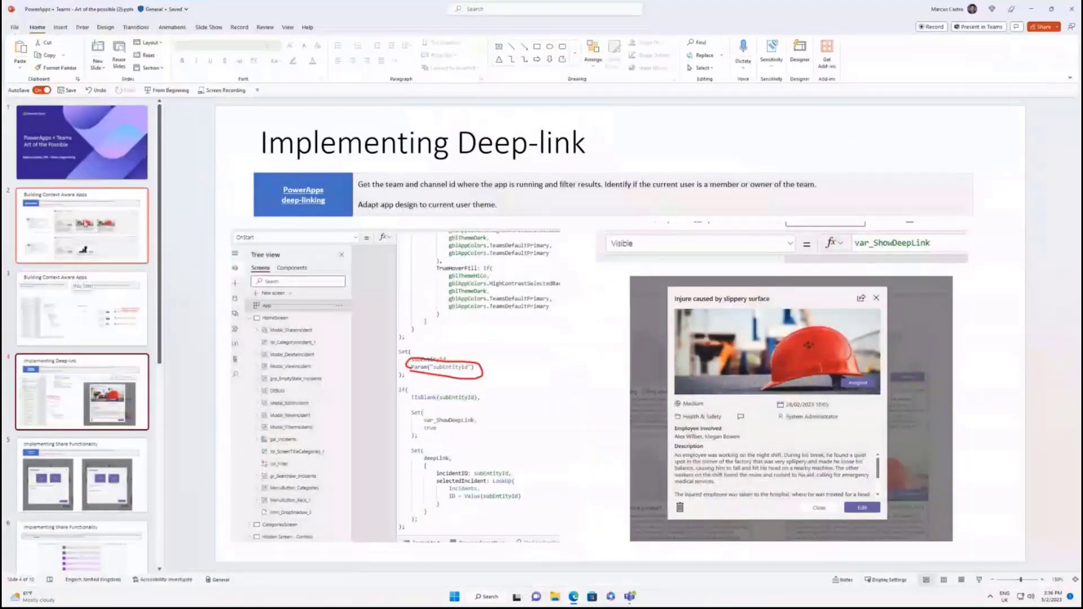
{"action": "left_click", "coordinate": [84, 224]}
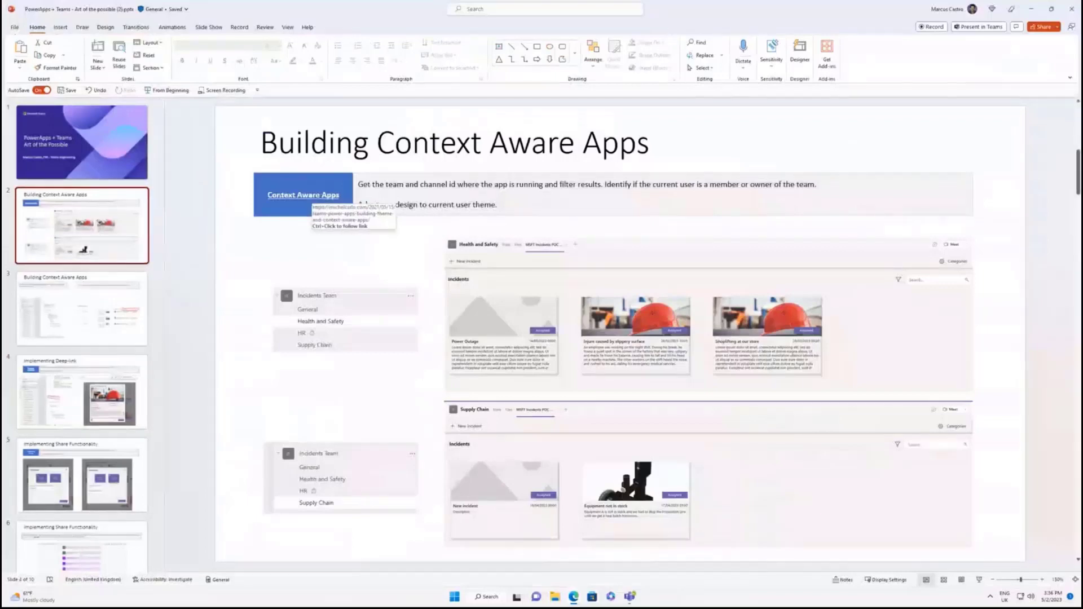
{"action": "left_click", "coordinate": [346, 189], "text": "ctrl"}
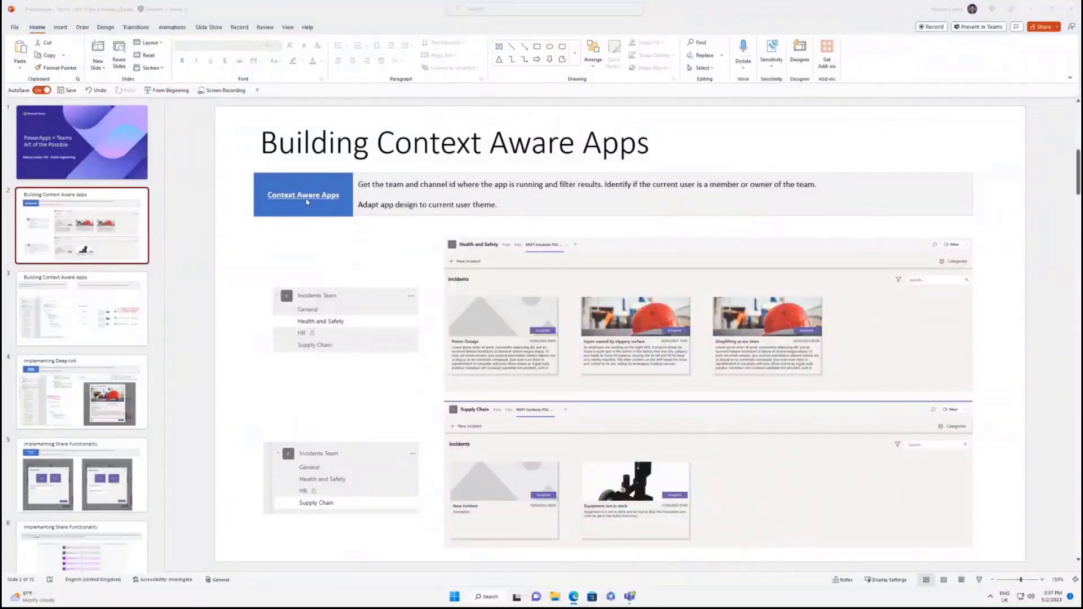
{"action": "left_click", "coordinate": [409, 17]}
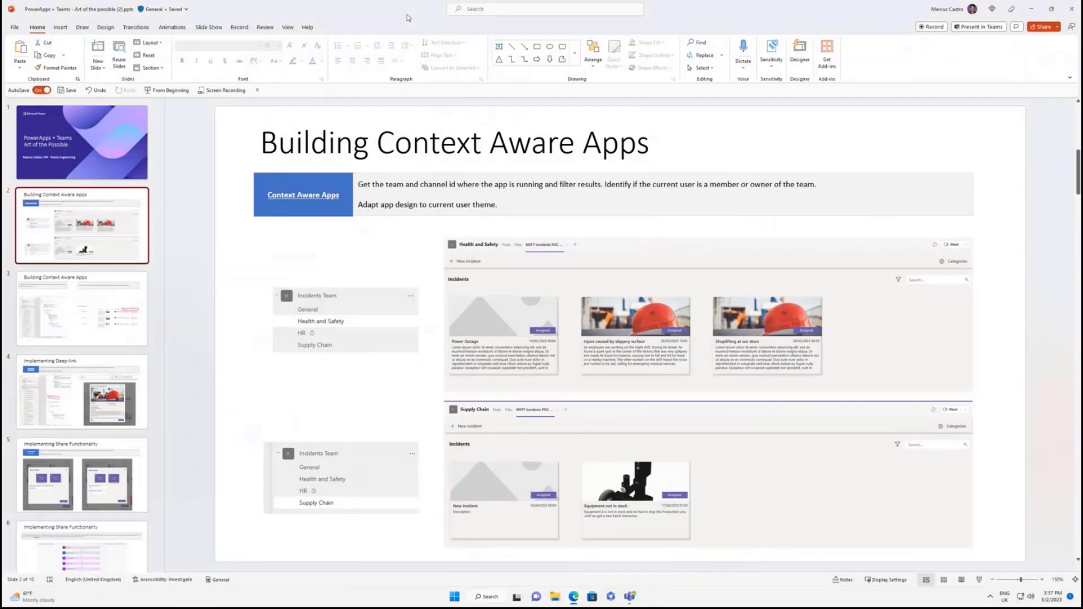
{"action": "left_click", "coordinate": [79, 313]}
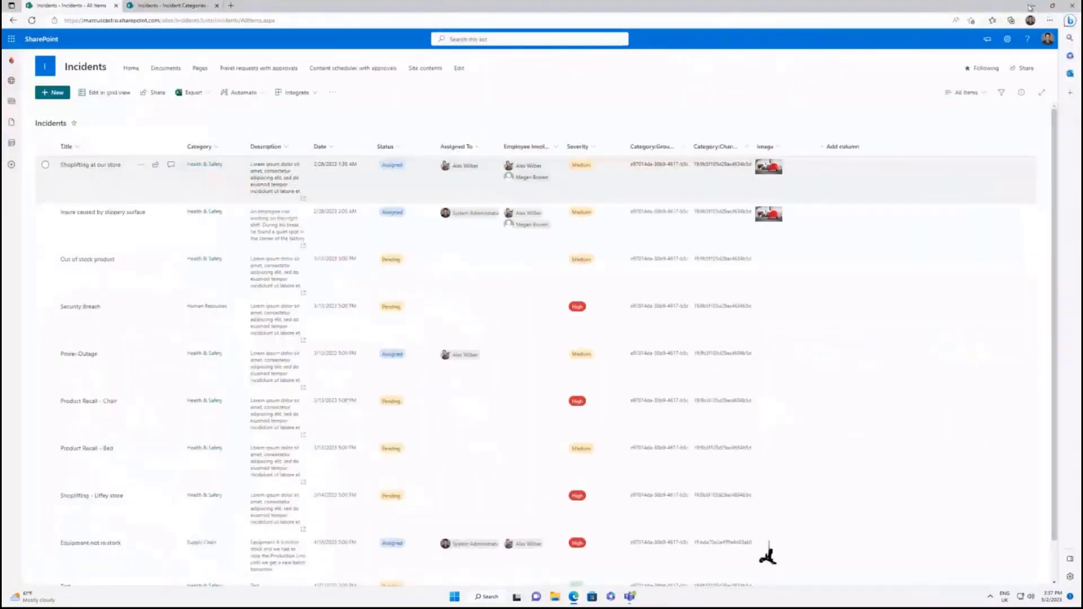
- Switch to Teams, open the Health and Safety channel's incidents tab and check which category its filter uses
{"action": "left_click", "coordinate": [1030, 7]}
{"action": "left_click", "coordinate": [631, 597]}
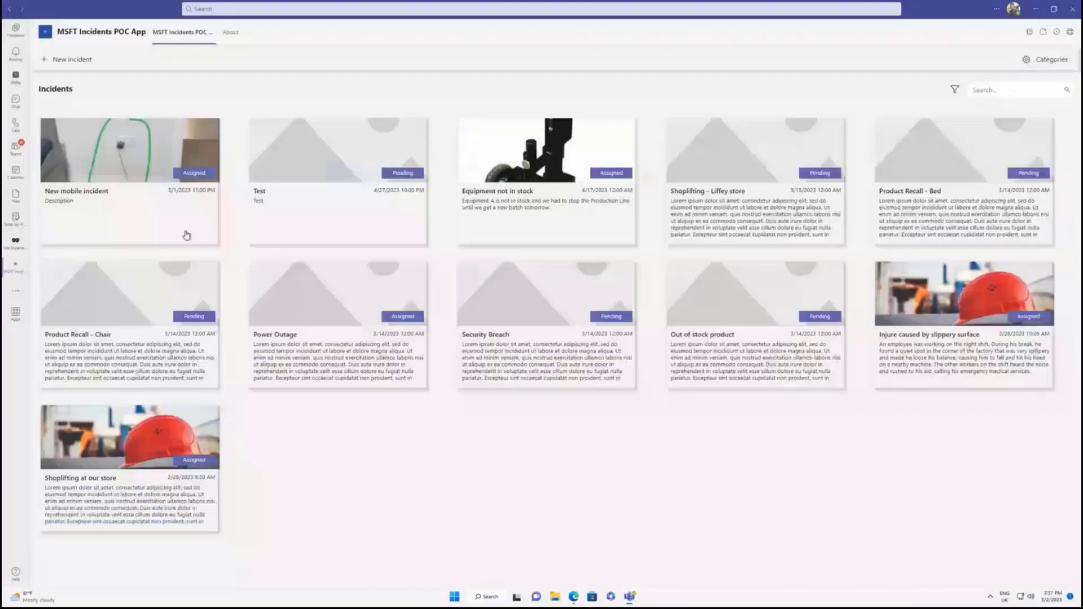
{"action": "left_click", "coordinate": [17, 148]}
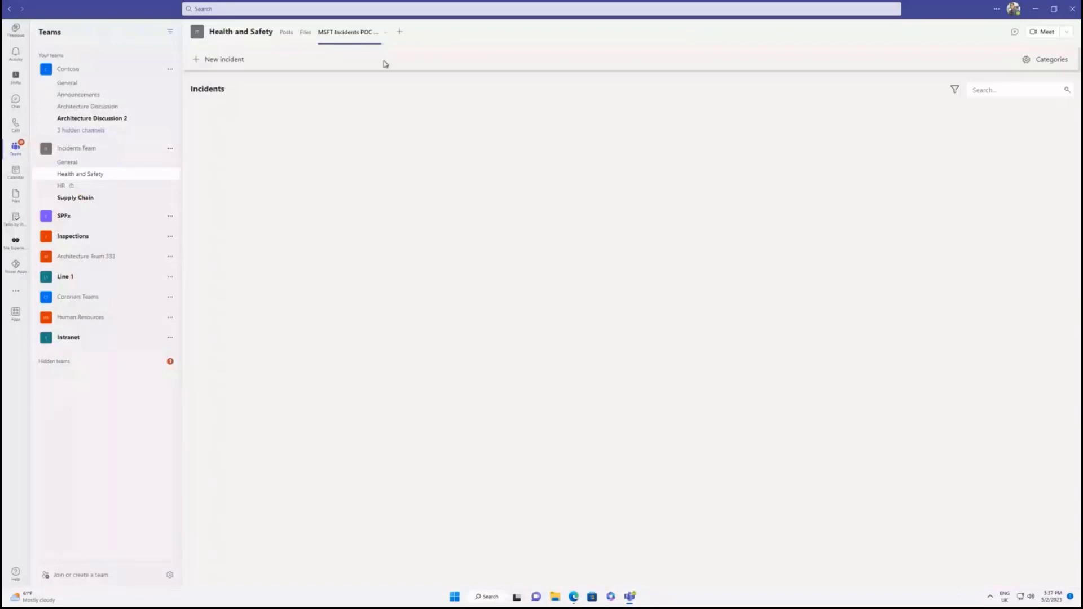
{"action": "left_click", "coordinate": [955, 89]}
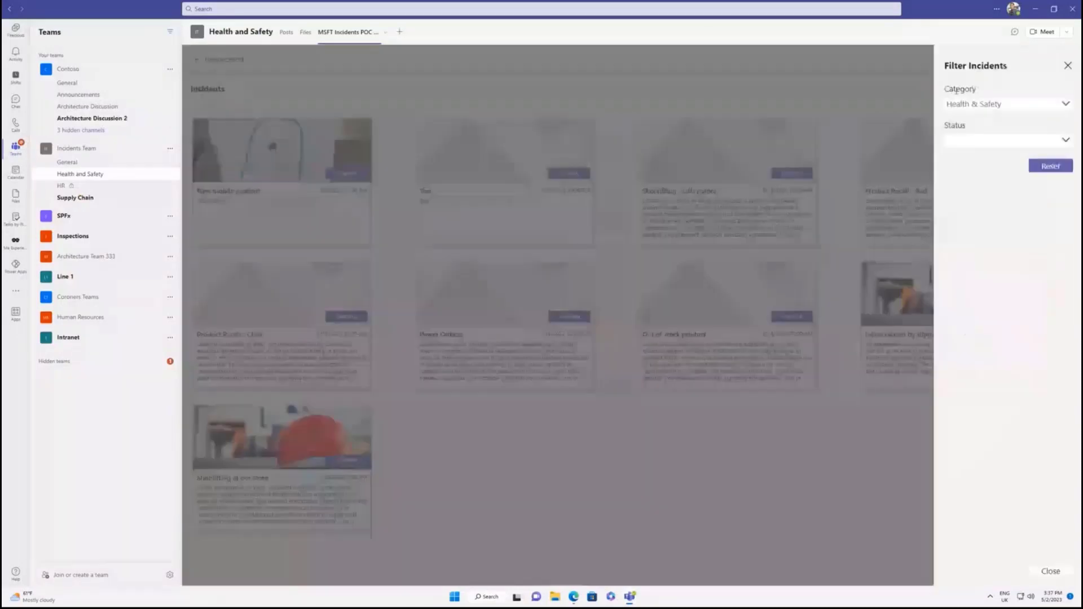
{"action": "left_click", "coordinate": [1068, 67]}
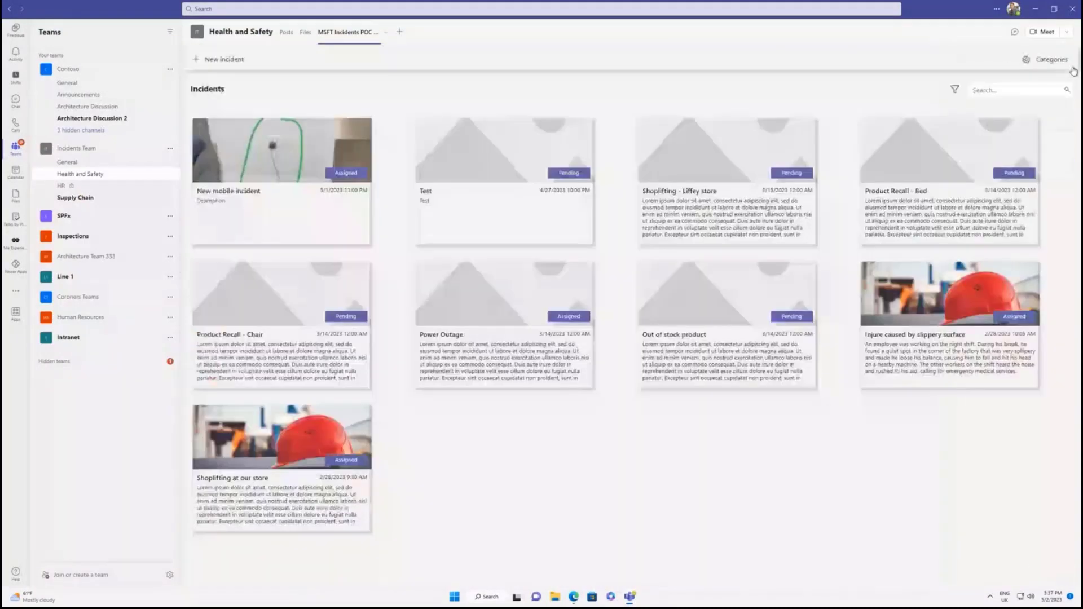
- Show the incidents app tab in the Supply Chain channel
{"action": "left_click", "coordinate": [96, 199]}
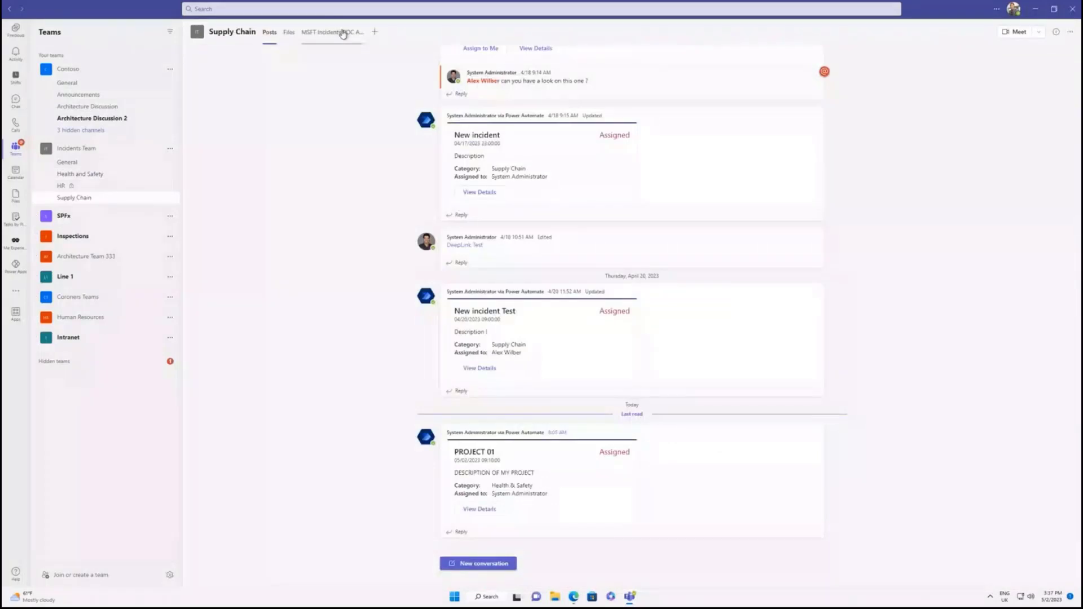
{"action": "left_click", "coordinate": [343, 32]}
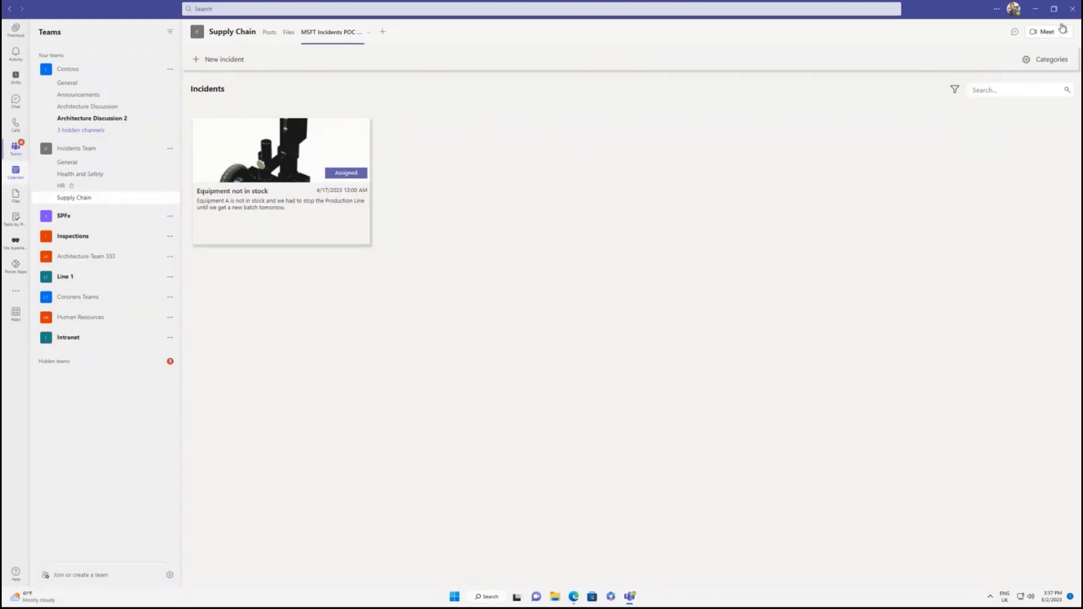
- Return to the presentation, highlight the OnStart code picture on slide 3 and show the Implementing Deep-link slide
{"action": "left_click", "coordinate": [1037, 9]}
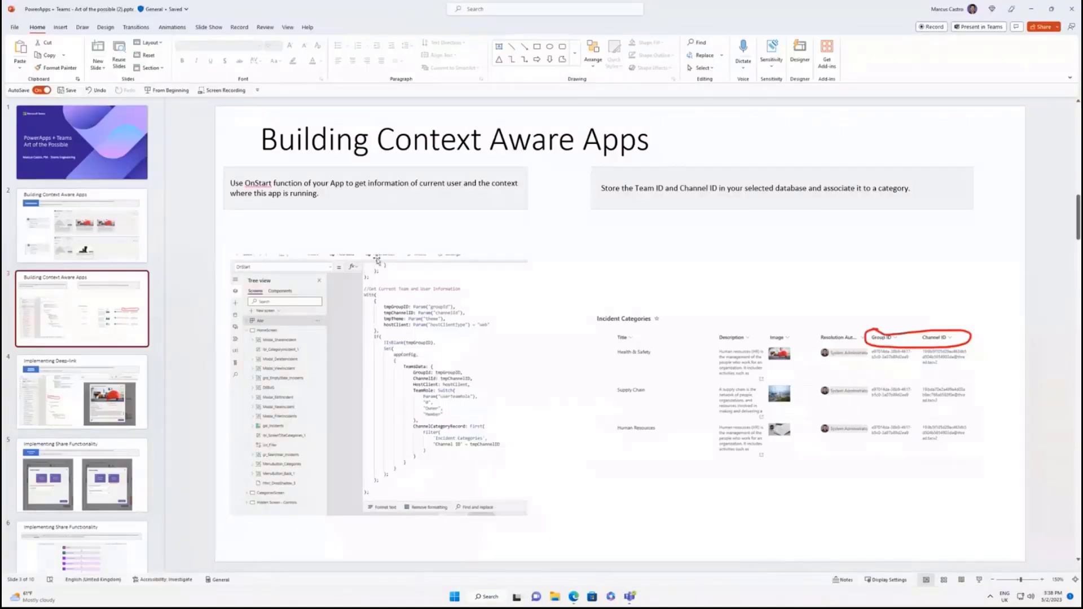
{"action": "left_click", "coordinate": [432, 304]}
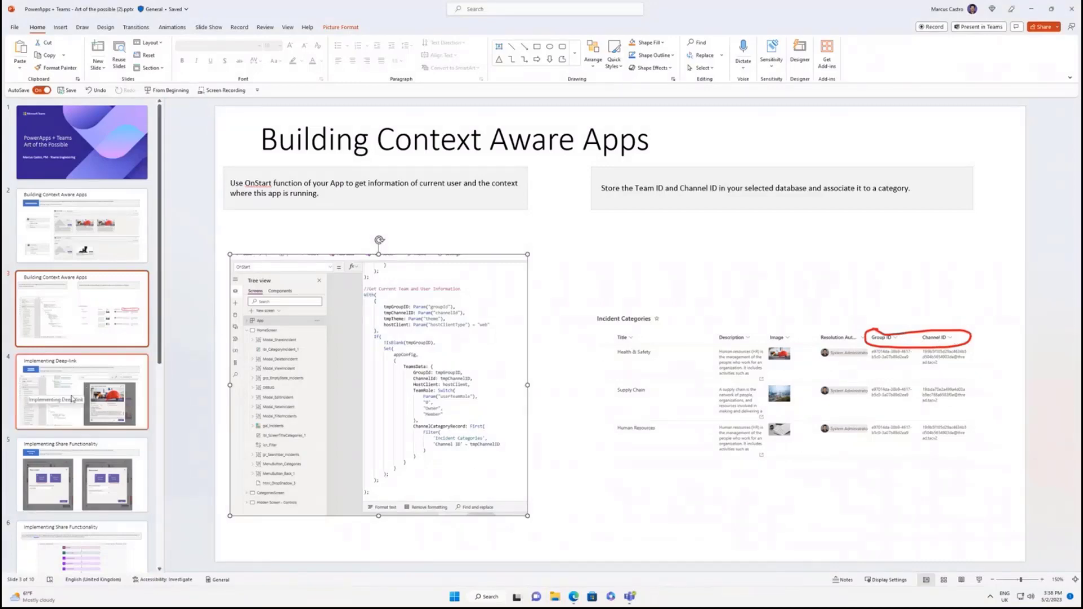
{"action": "left_click", "coordinate": [82, 376]}
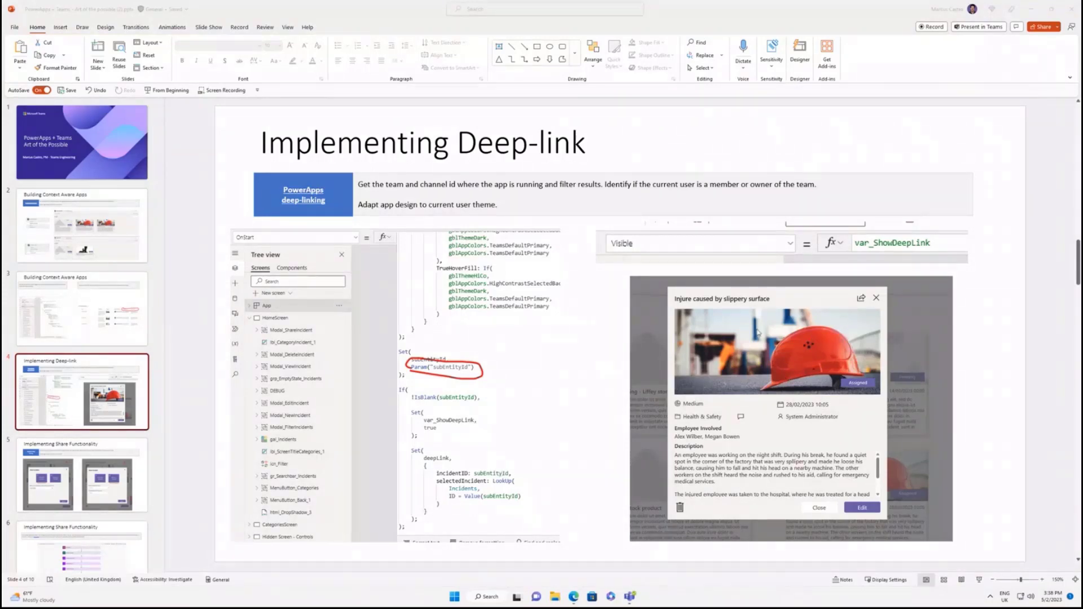
- Go through the three Implementing Share Functionality slides, from the share dialogs and flow to the View Details deep-link
{"action": "left_click", "coordinate": [87, 499]}
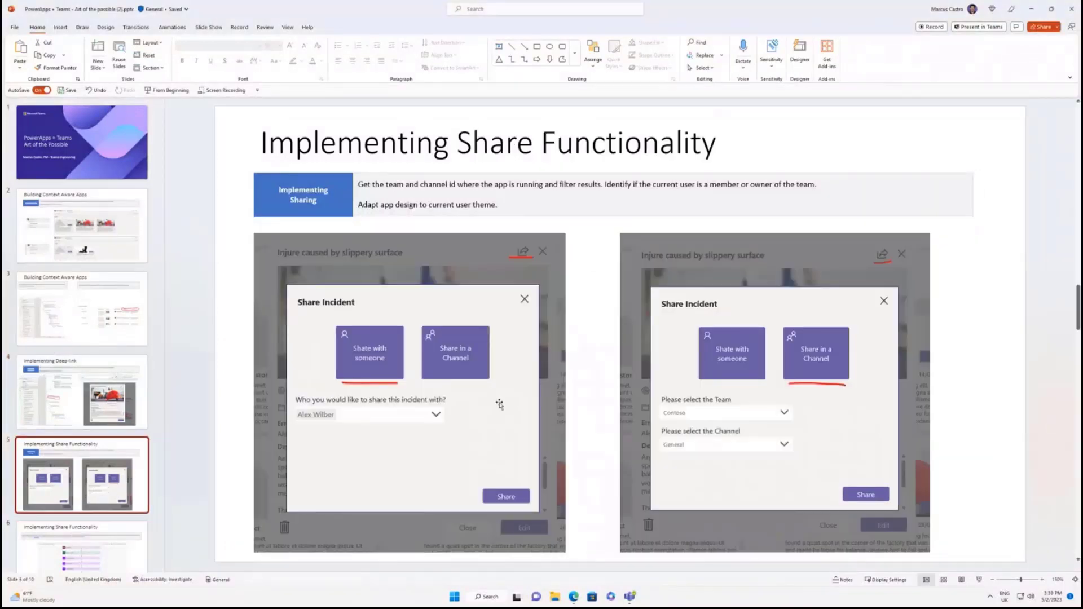
{"action": "left_click", "coordinate": [66, 552]}
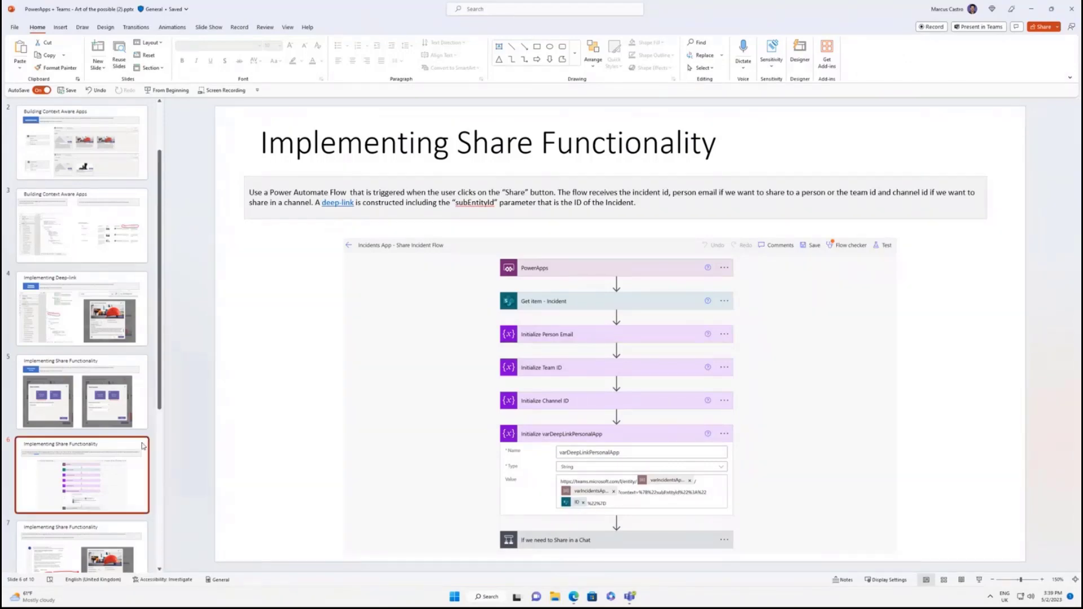
{"action": "scroll", "coordinate": [89, 294], "scroll_direction": "down", "scroll_amount": 5}
{"action": "left_click", "coordinate": [90, 294]}
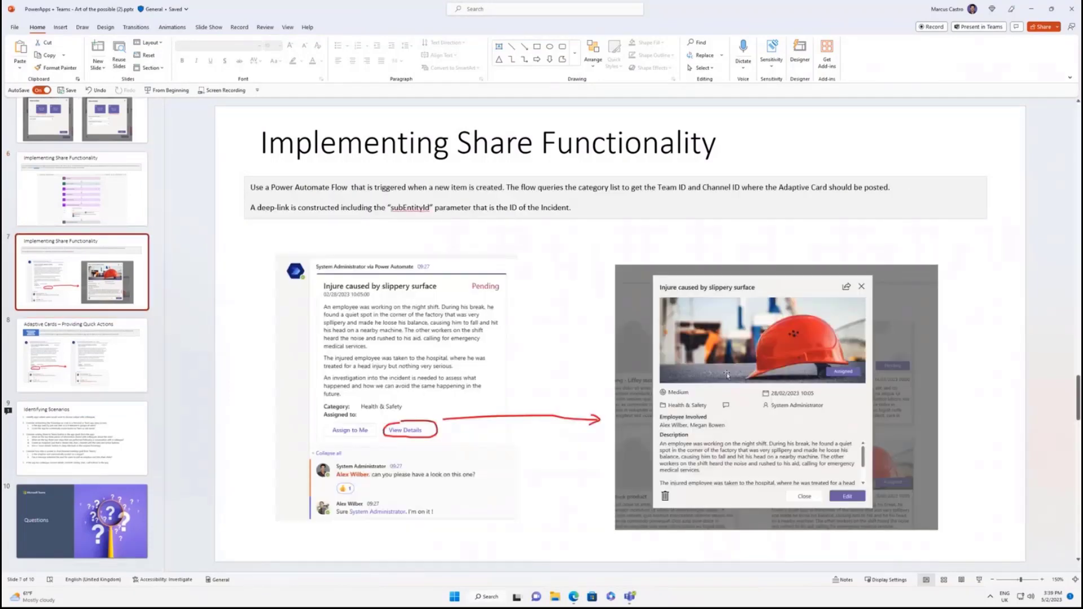
- Show the Adaptive Cards quick actions slide, followed by the Identifying Scenarios slide
{"action": "key", "text": "Page_Down"}
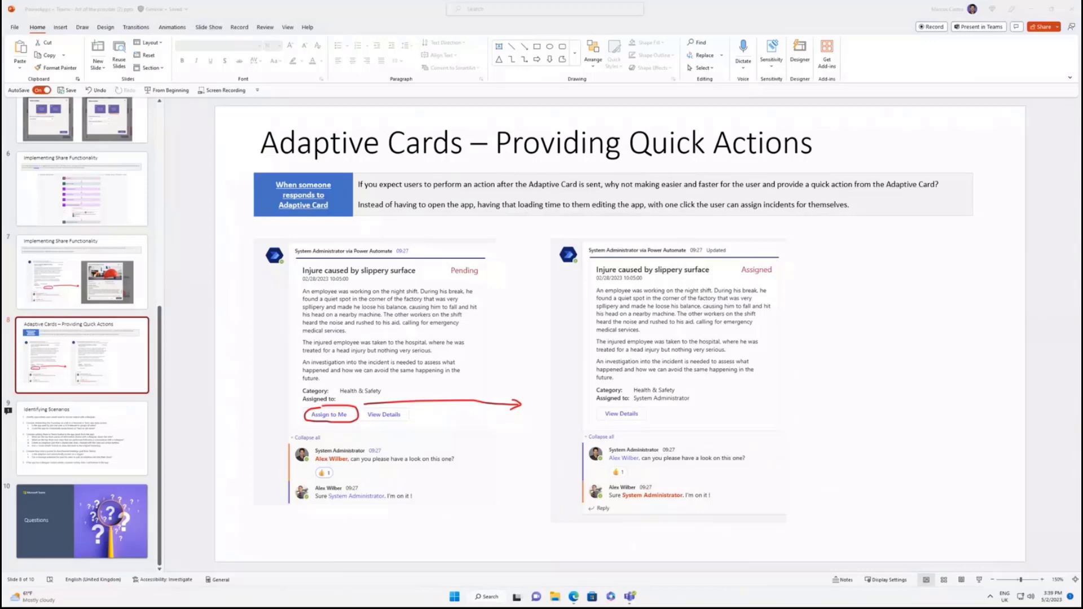
{"action": "left_click", "coordinate": [98, 447]}
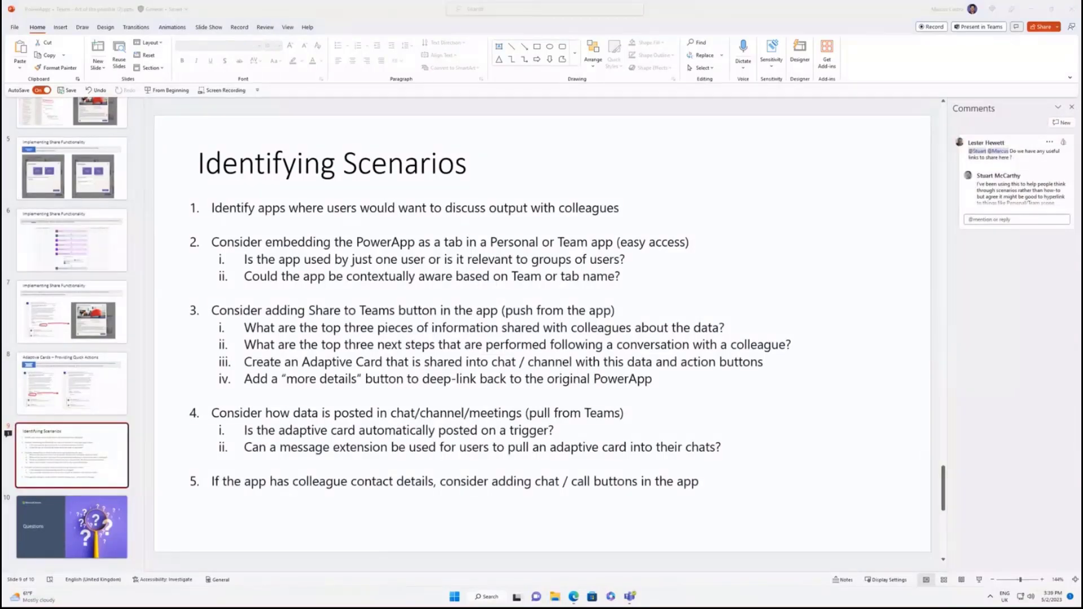
{"action": "left_click", "coordinate": [384, 17]}
{"action": "left_click", "coordinate": [380, 11]}
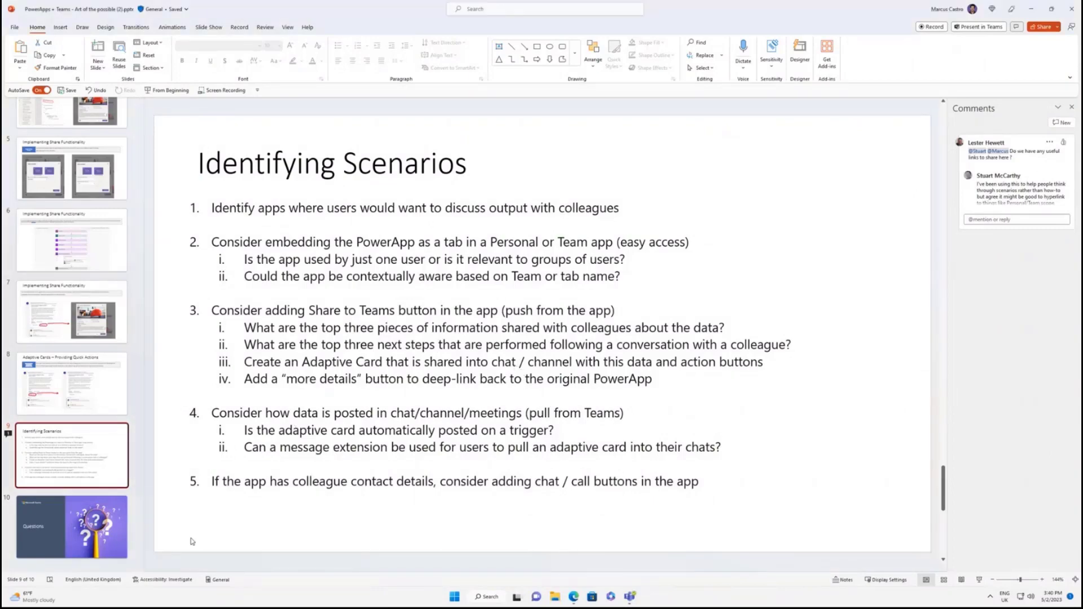
- Show the Questions slide, revisit the Identifying Scenarios slide through its comment marker and return to the Questions slide
{"action": "left_click", "coordinate": [64, 527]}
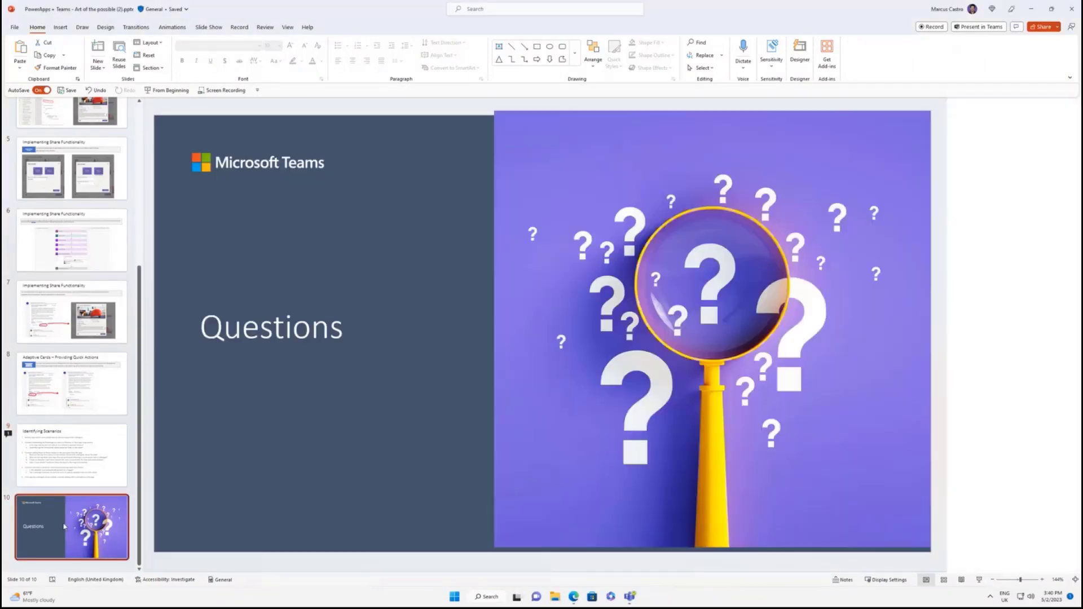
{"action": "left_click", "coordinate": [8, 434]}
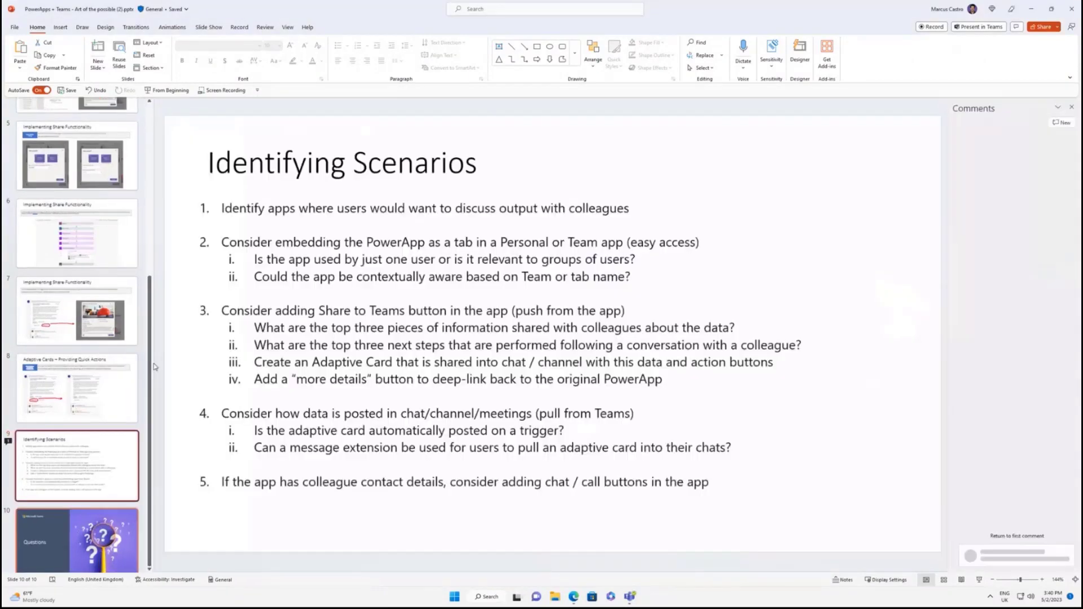
{"action": "key", "text": "Down"}
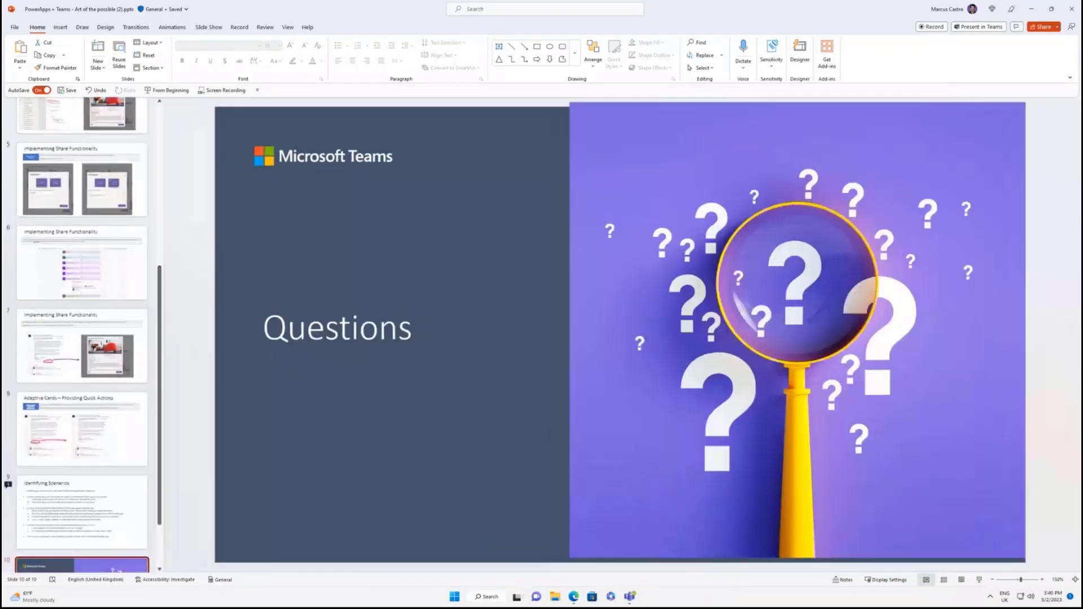